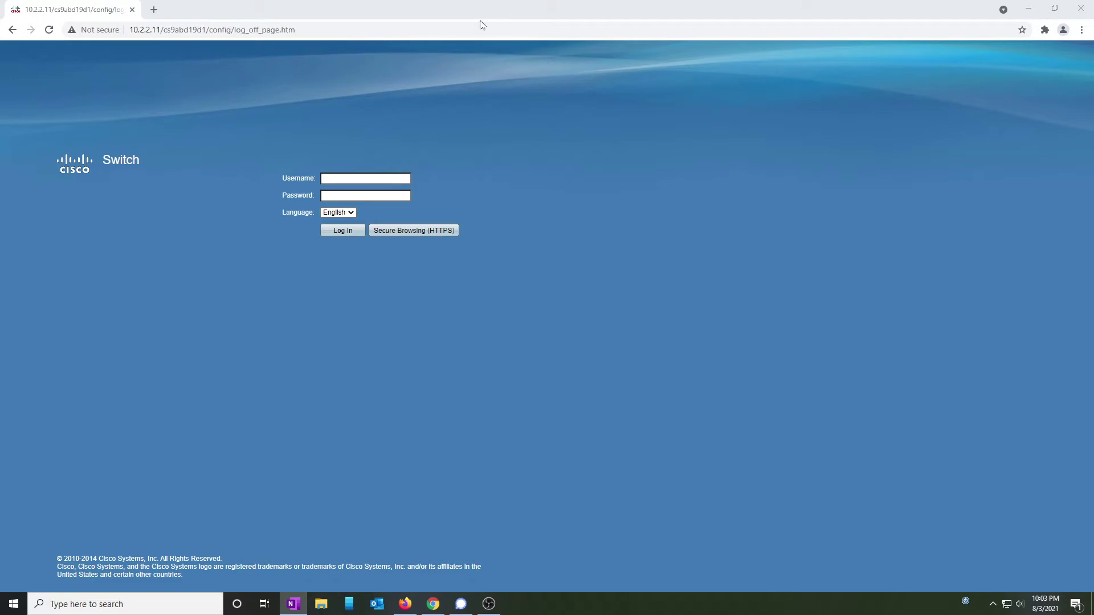
# Log in to the switch with the default user name and password.
pyautogui.click(385, 179)
pyautogui.write('cisco')
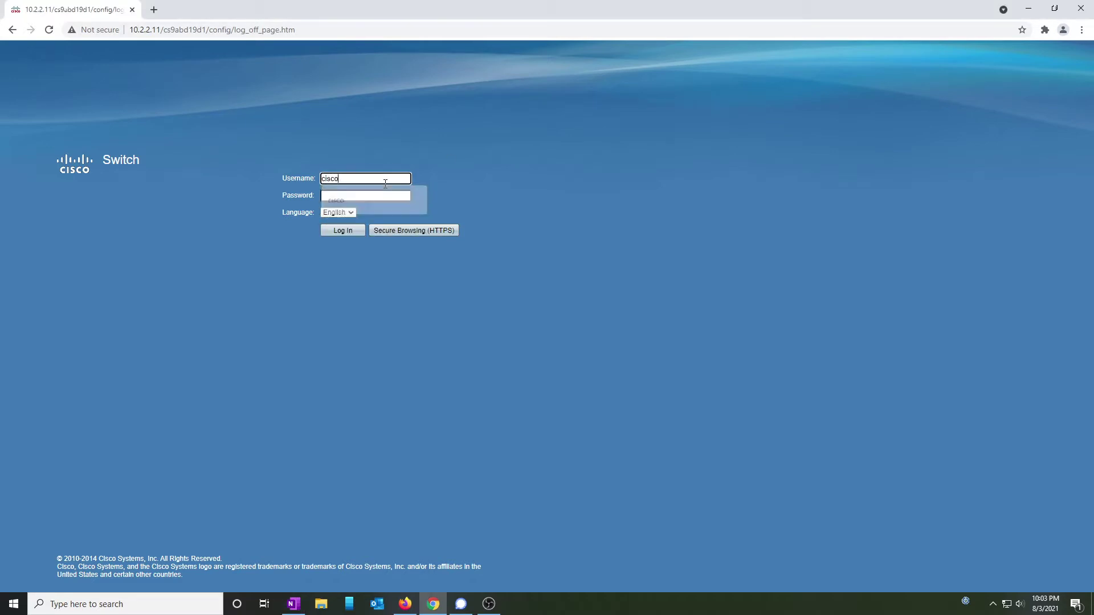
pyautogui.press('Tab')
pyautogui.write('cisco')
pyautogui.press('Return')
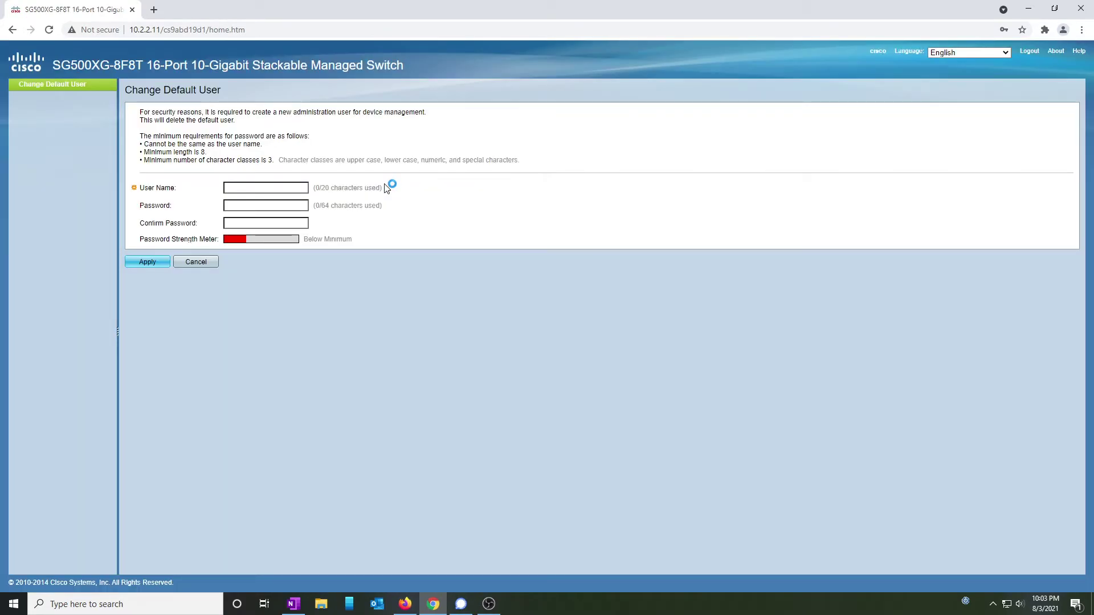
# Replace the default user with a new administrator account, entering its user name and password.
pyautogui.click(273, 185)
pyautogui.press('Tab')
pyautogui.write('C3')
pyautogui.press('Tab')
pyautogui.write('C')
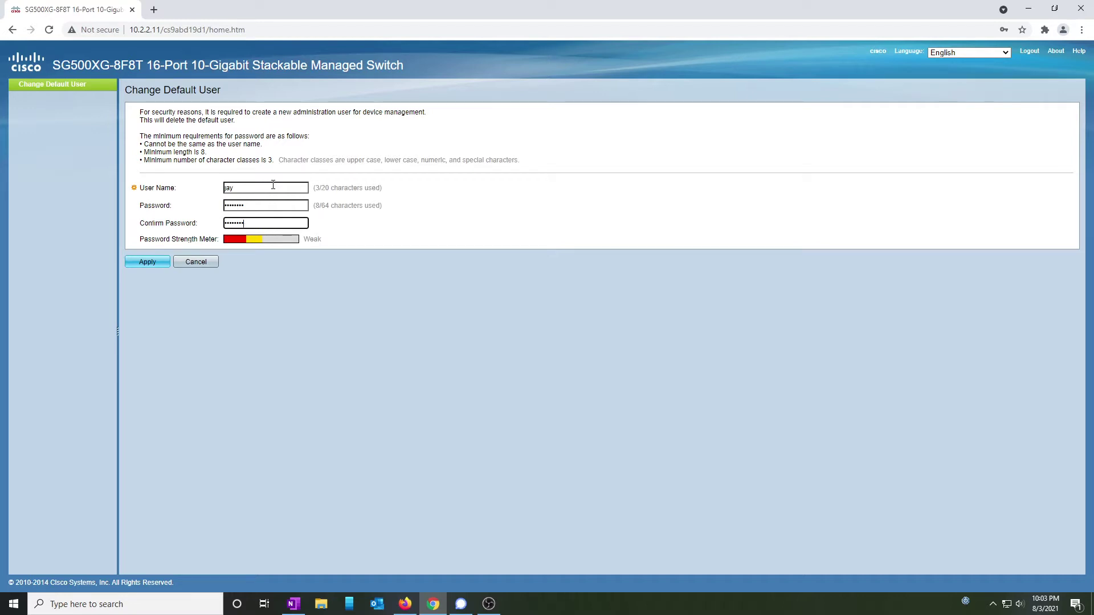
pyautogui.click(155, 264)
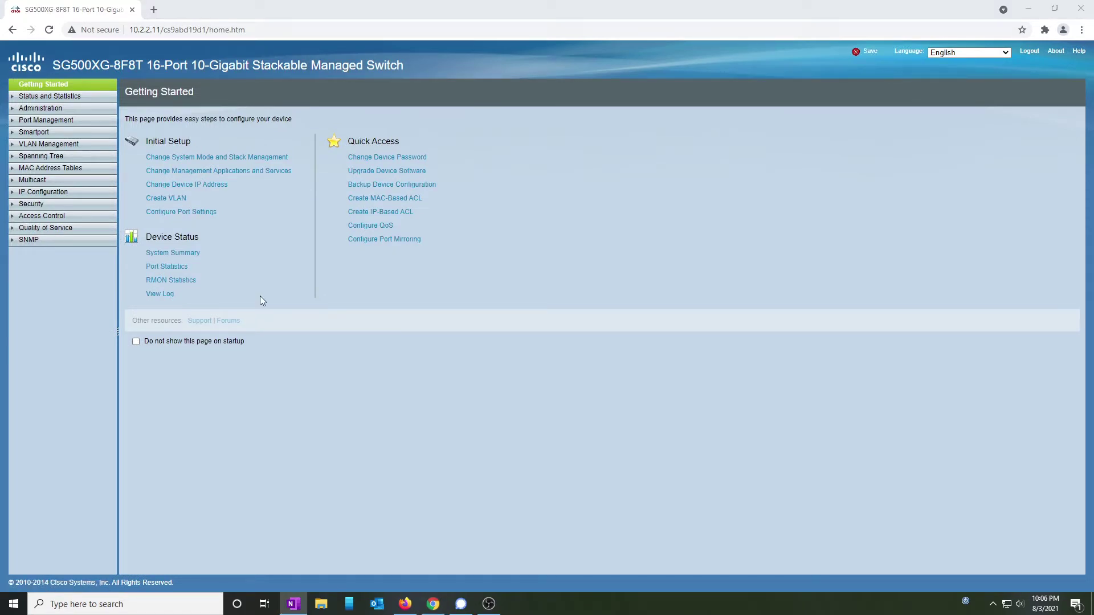
# Add static VLAN ID 110 named 'House' in VLAN Settings.
pyautogui.click(62, 145)
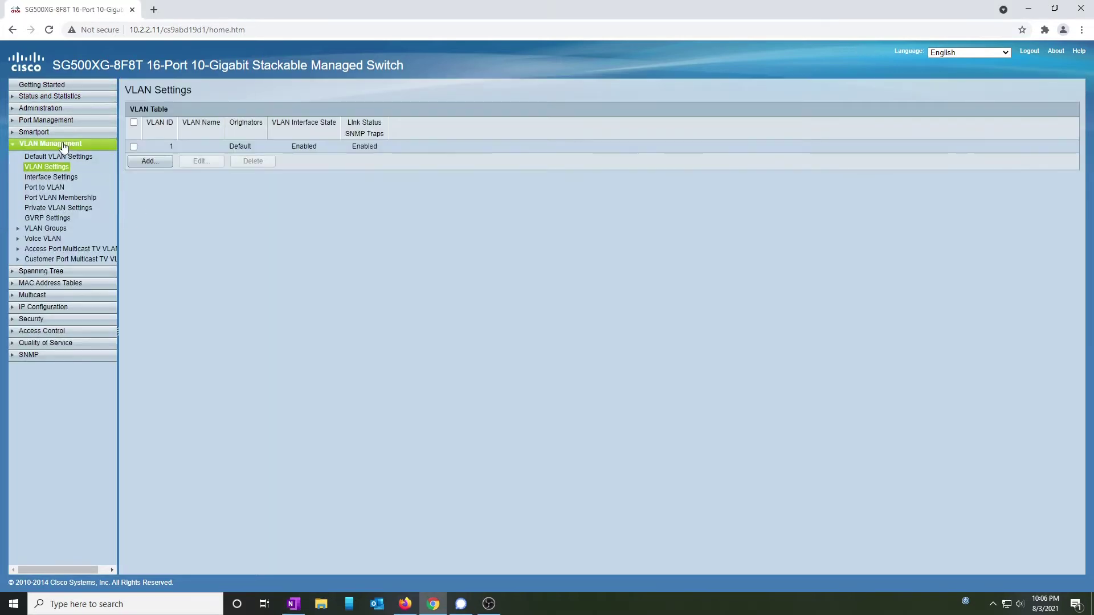
pyautogui.click(158, 162)
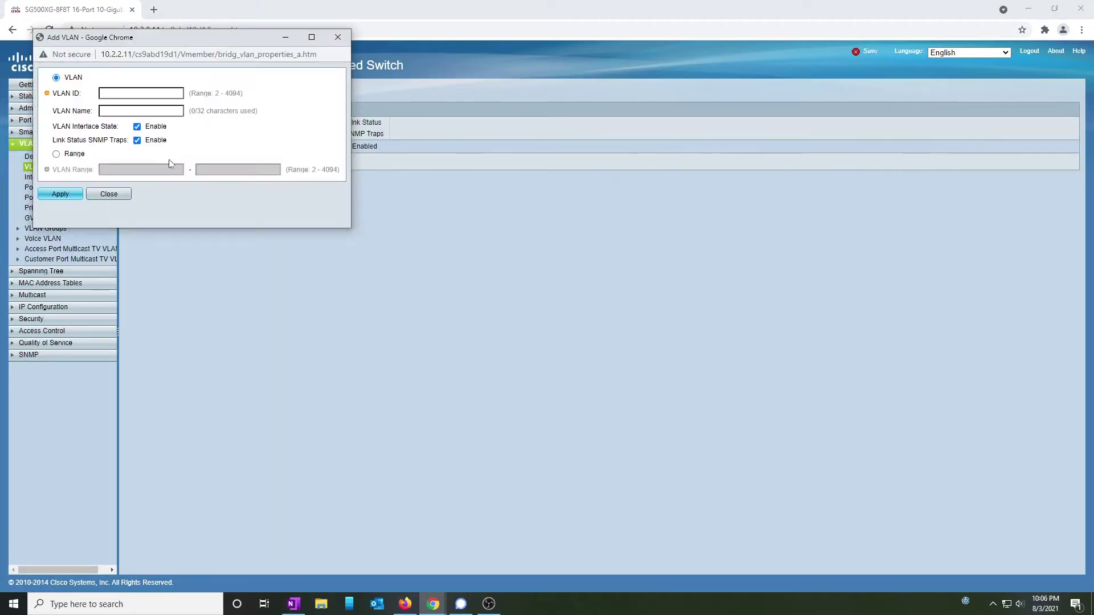
pyautogui.click(155, 95)
pyautogui.write('110')
pyautogui.press('Tab')
pyautogui.write('House')
pyautogui.click(63, 195)
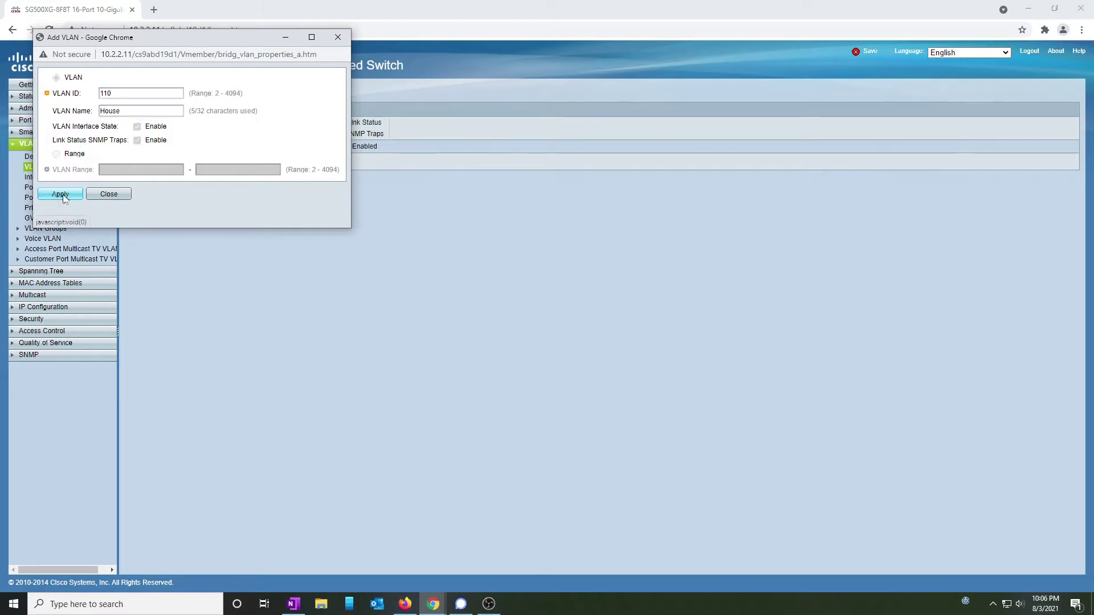
pyautogui.click(109, 227)
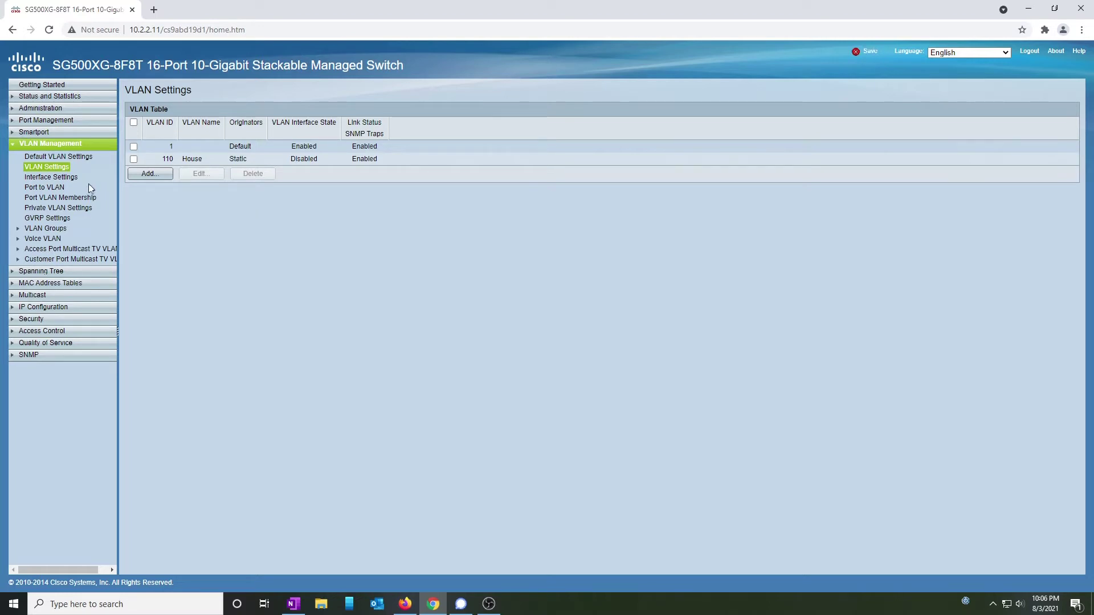
# Join port XG7 to VLAN 110 as a tagged member, giving 1UP, 110T.
pyautogui.click(82, 197)
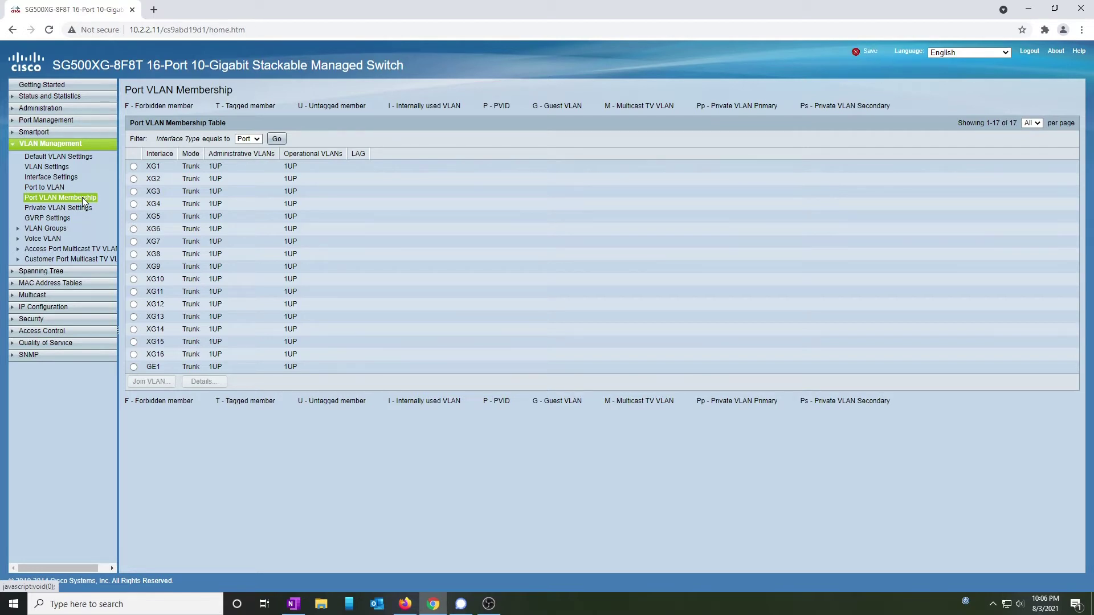
pyautogui.click(134, 242)
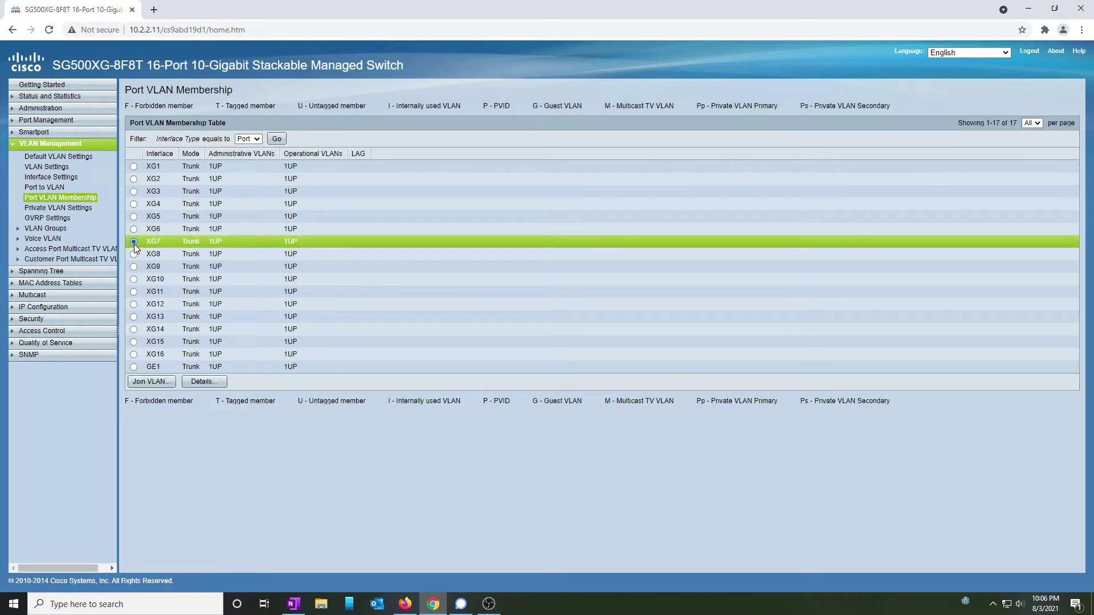
pyautogui.click(153, 382)
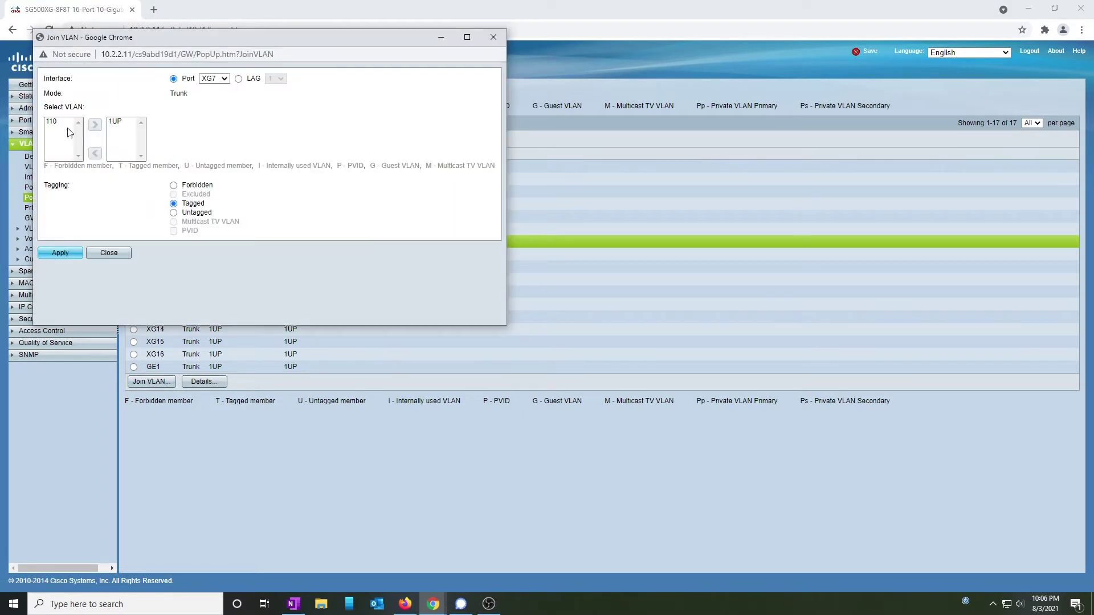
pyautogui.click(56, 122)
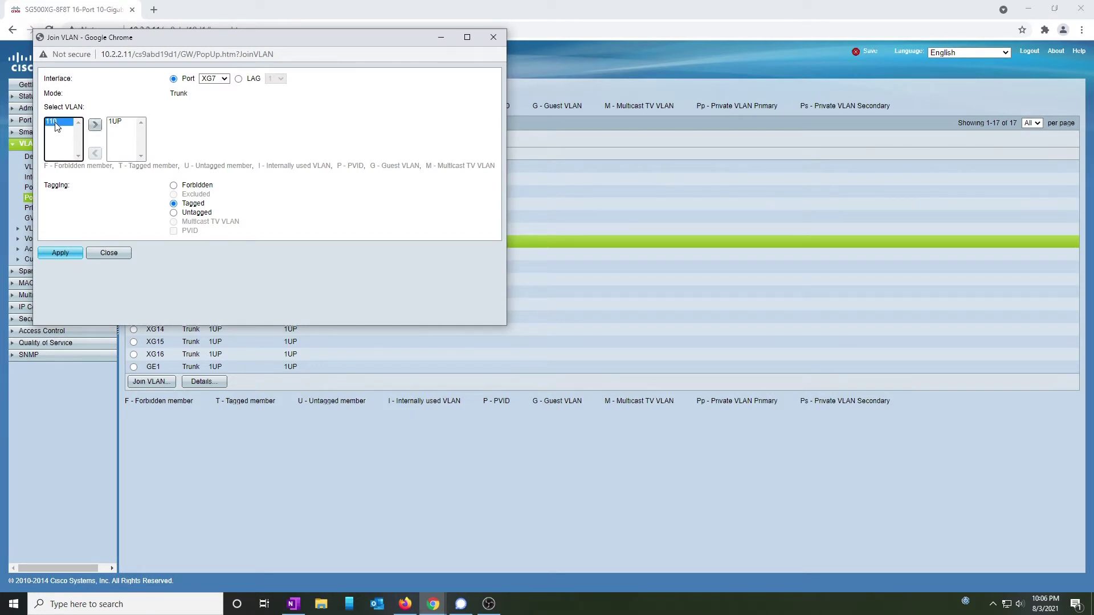
pyautogui.click(96, 127)
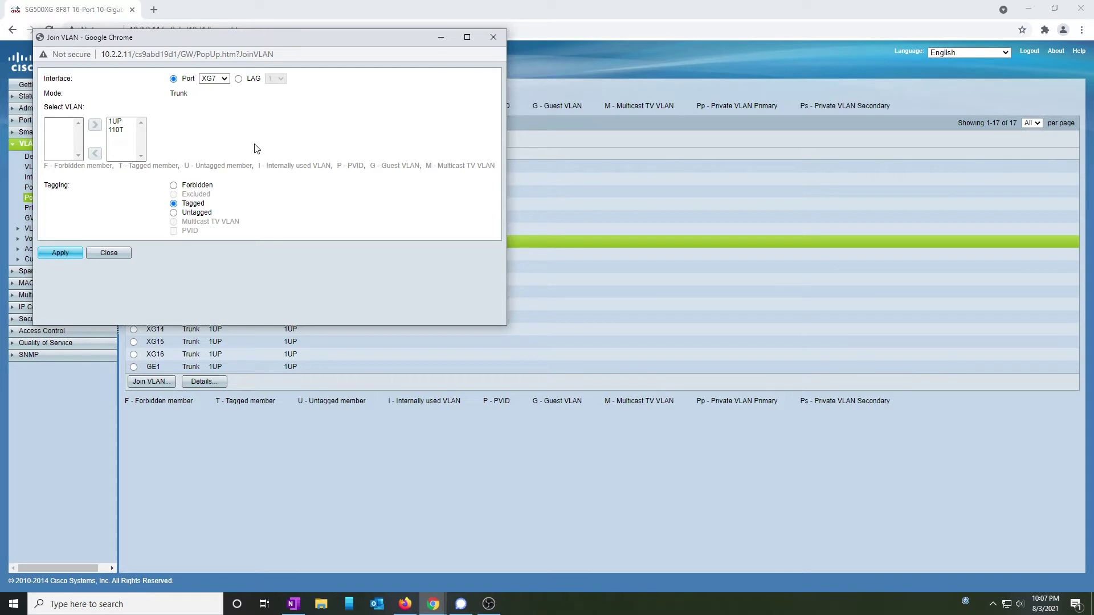
pyautogui.click(75, 252)
pyautogui.click(122, 288)
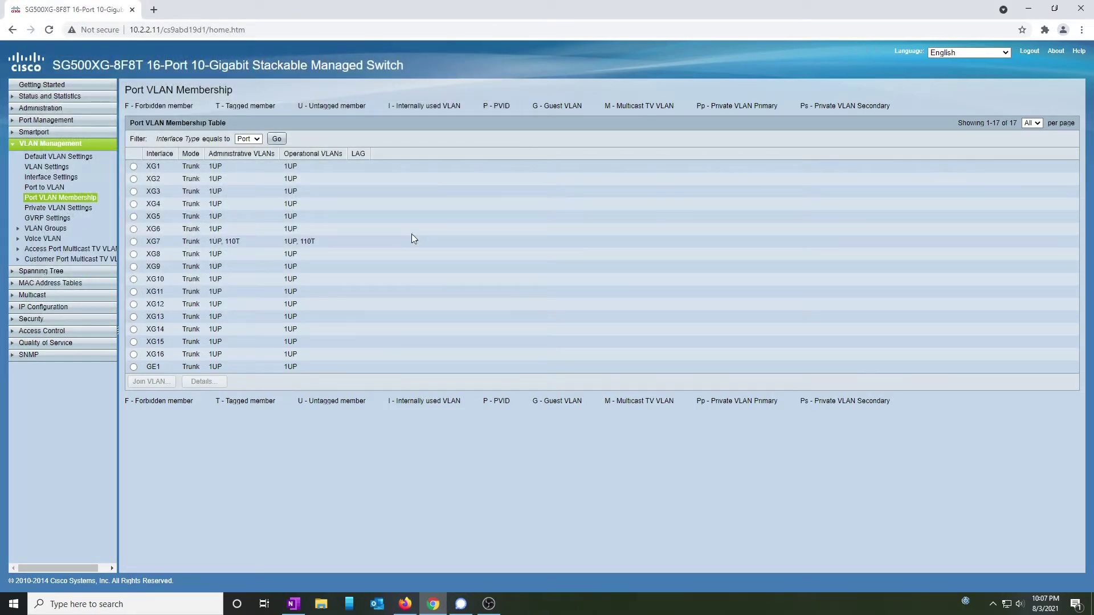
pyautogui.moveTo(212, 244); pyautogui.dragTo(235, 244)
# Start a new IPv4 interface on VLAN 110 using a static IP address.
pyautogui.click(44, 307)
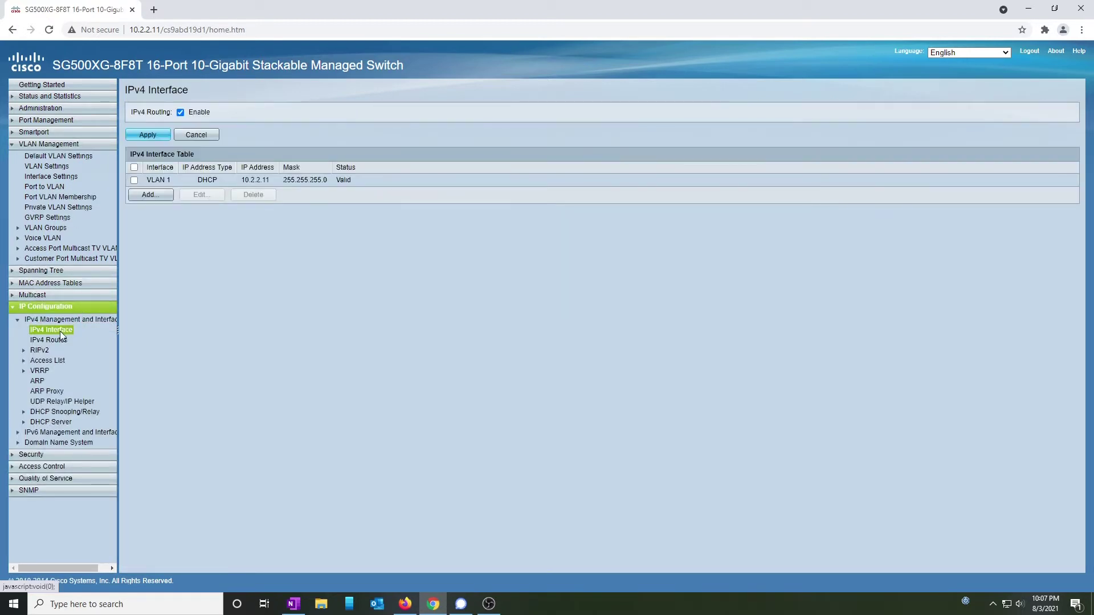
pyautogui.click(149, 195)
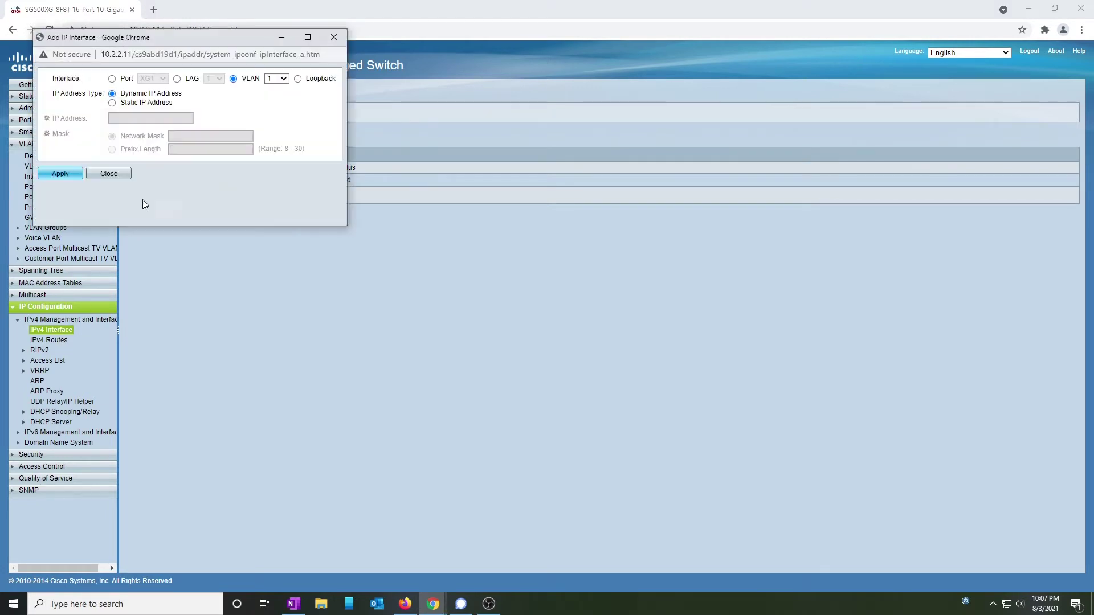
pyautogui.click(276, 79)
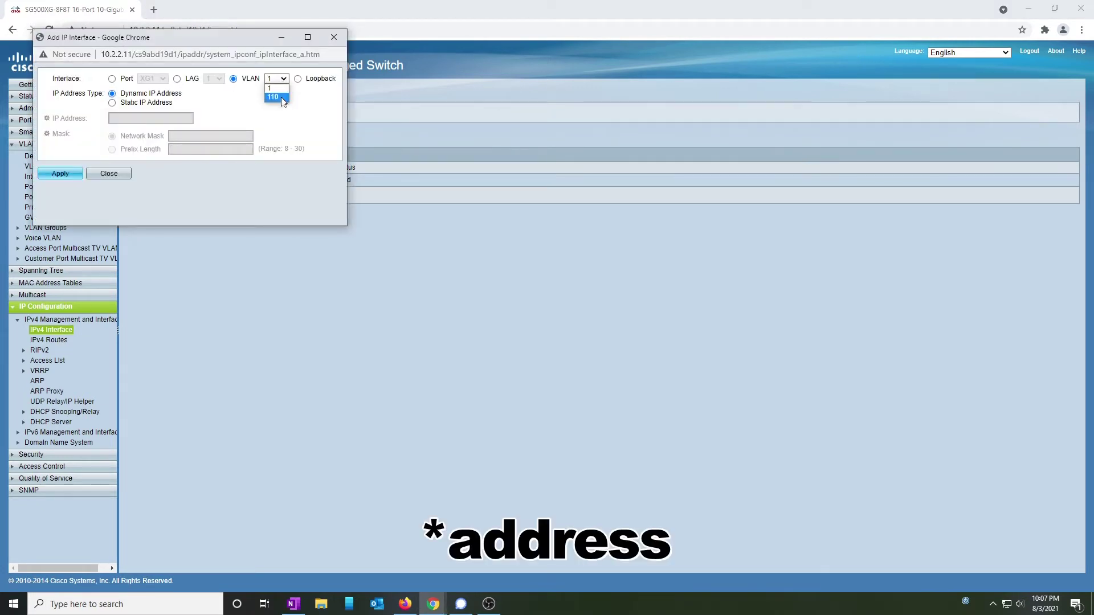
pyautogui.click(280, 97)
pyautogui.click(154, 105)
# Give VLAN 110 the address 10.1.1.251 with prefix length 24 and create the interface.
pyautogui.click(158, 116)
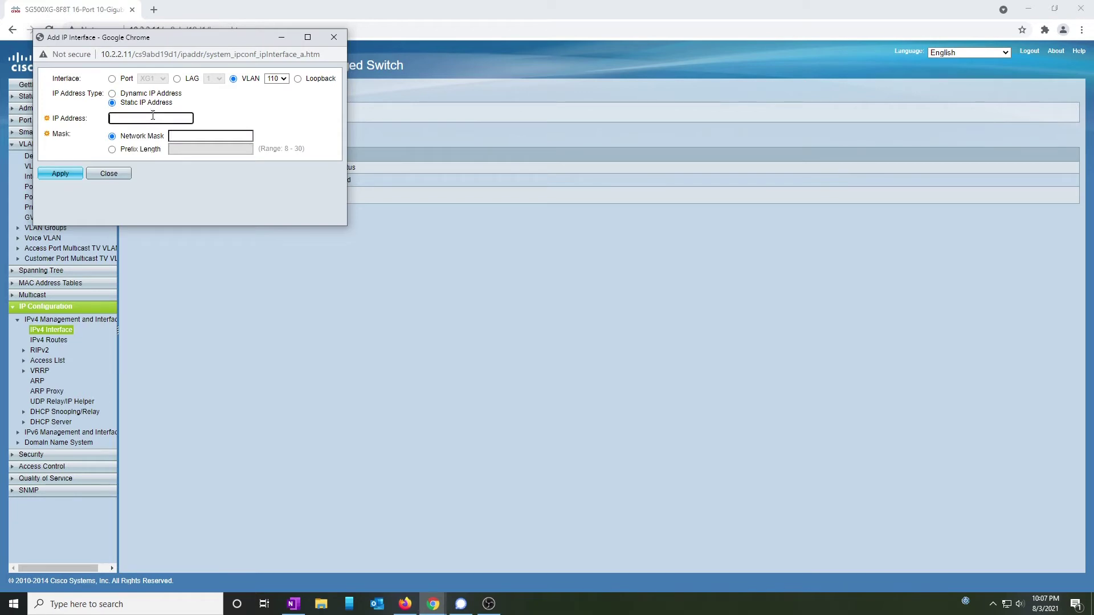
pyautogui.write('10.1.1.251')
pyautogui.click(114, 149)
pyautogui.click(191, 147)
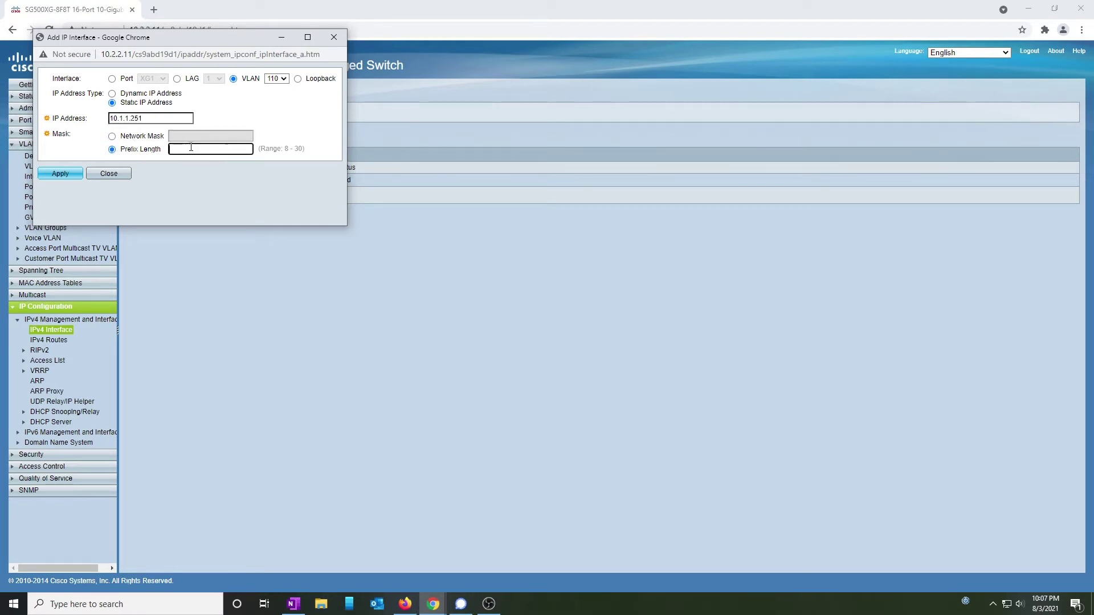
pyautogui.write('24')
pyautogui.click(67, 174)
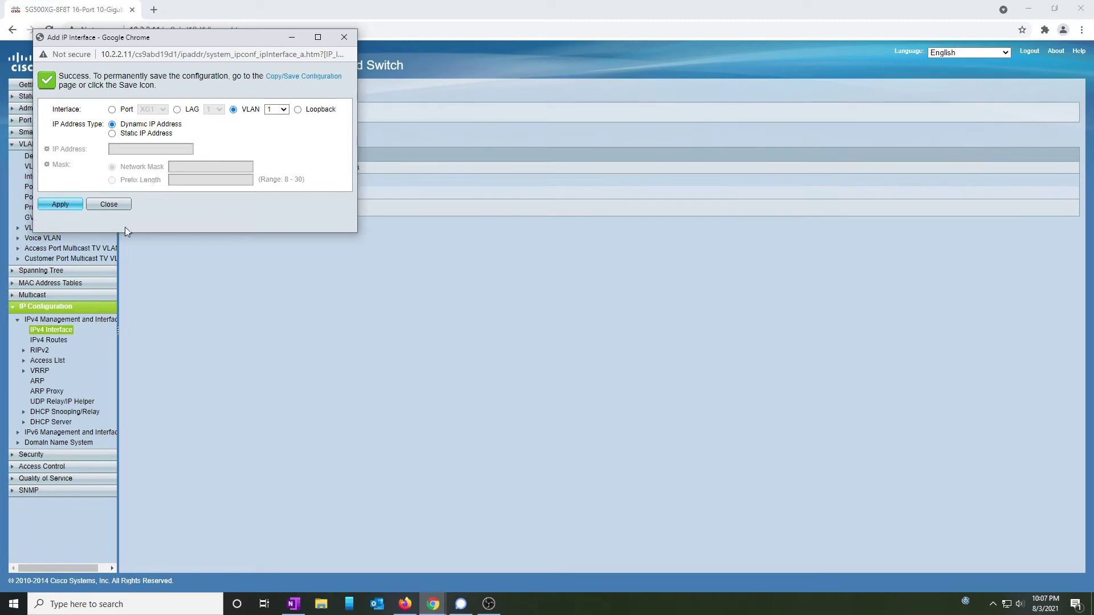
pyautogui.click(117, 204)
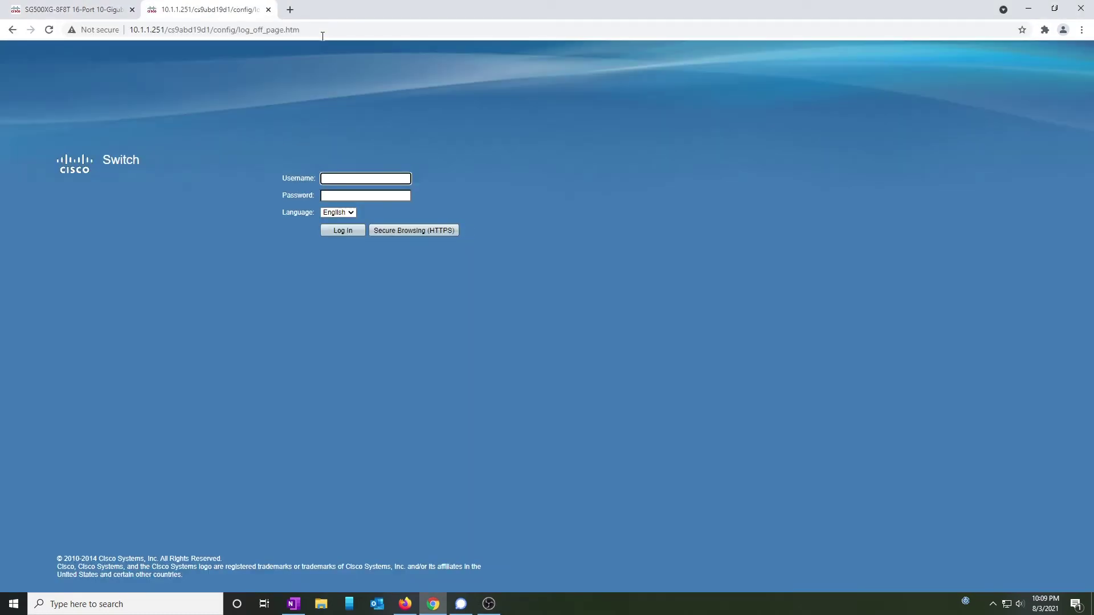
# Log in at 10.1.1.251 with the new administrator's user name and password.
pyautogui.write('jay')
pyautogui.press('Tab')
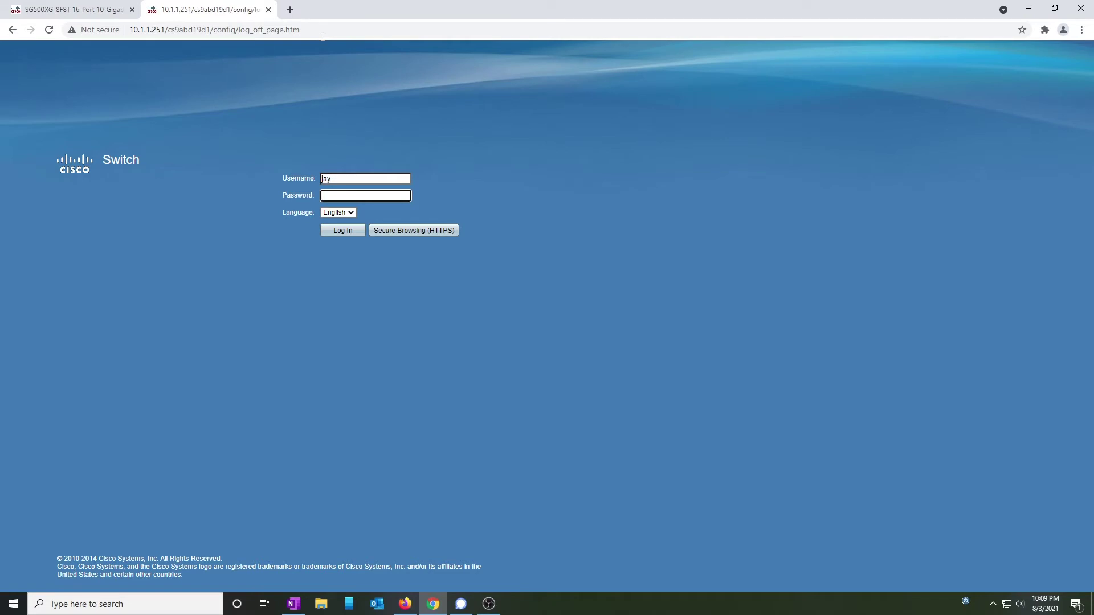
pyautogui.write('*')
pyautogui.press('Return')
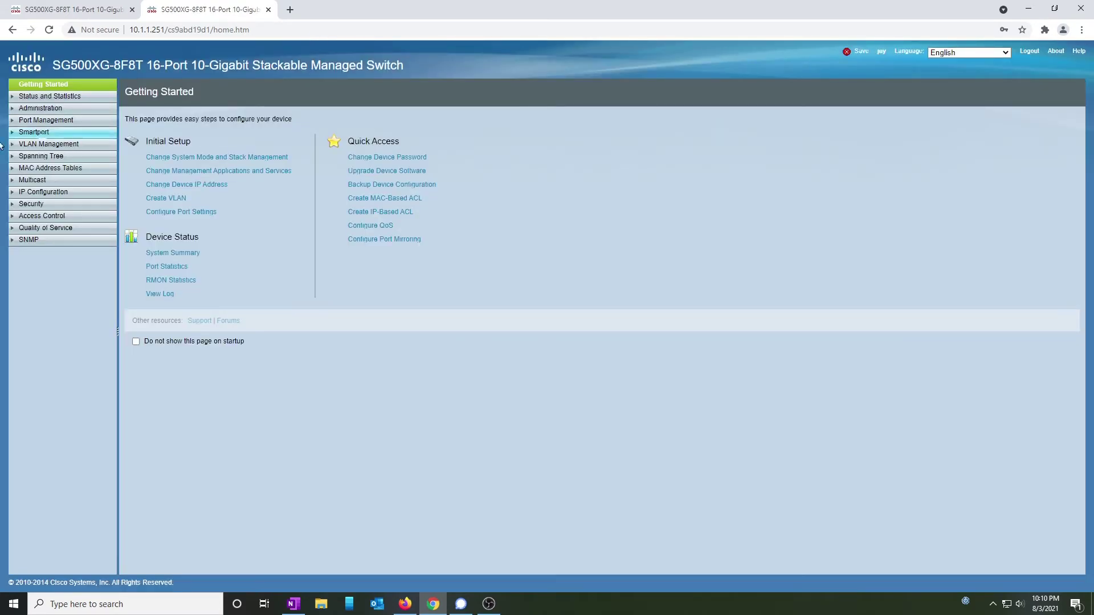
# Delete VLAN 1's DHCP IPv4 interface from the IPv4 Interface list.
pyautogui.click(51, 191)
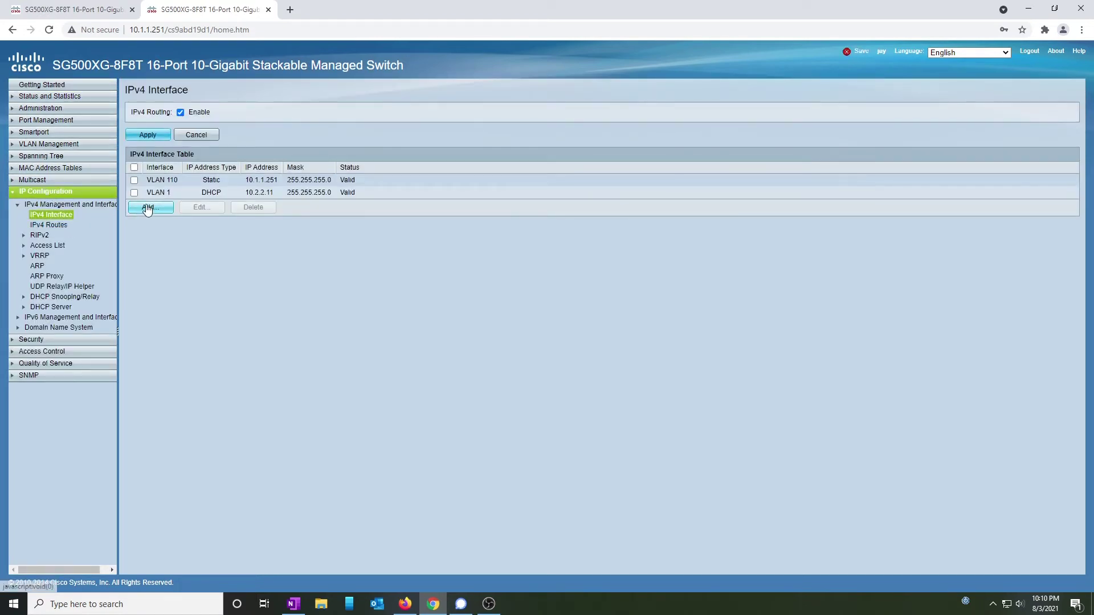
pyautogui.click(134, 192)
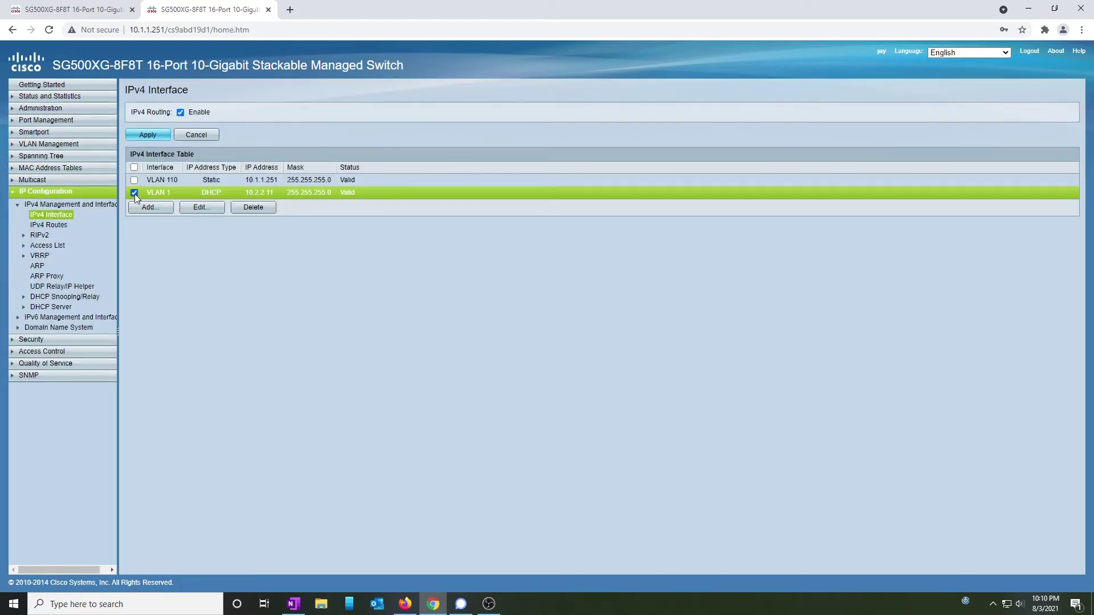
pyautogui.click(265, 212)
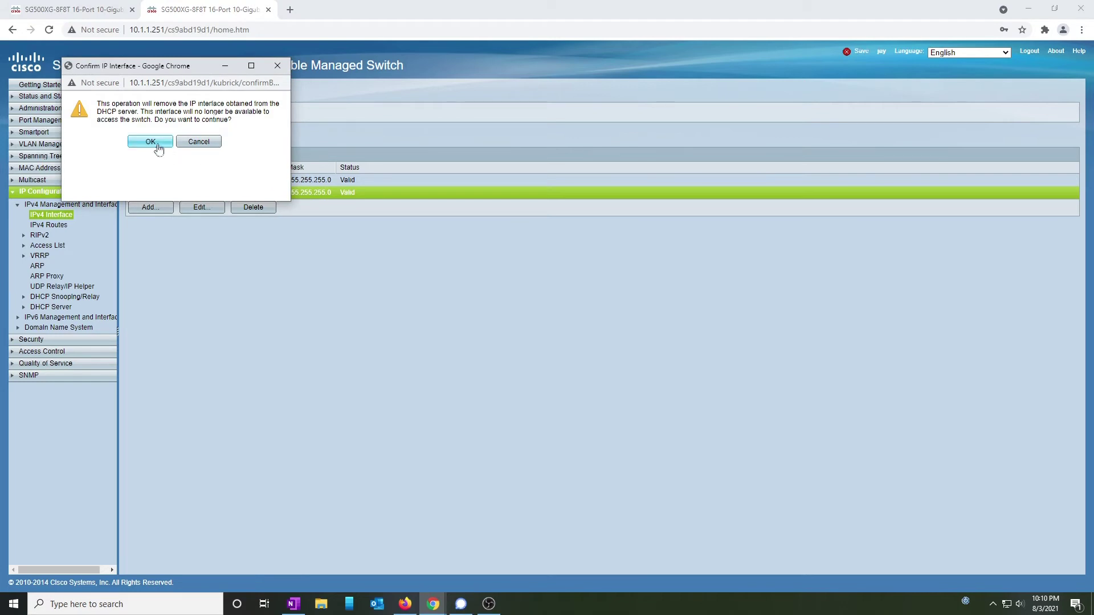
pyautogui.click(153, 143)
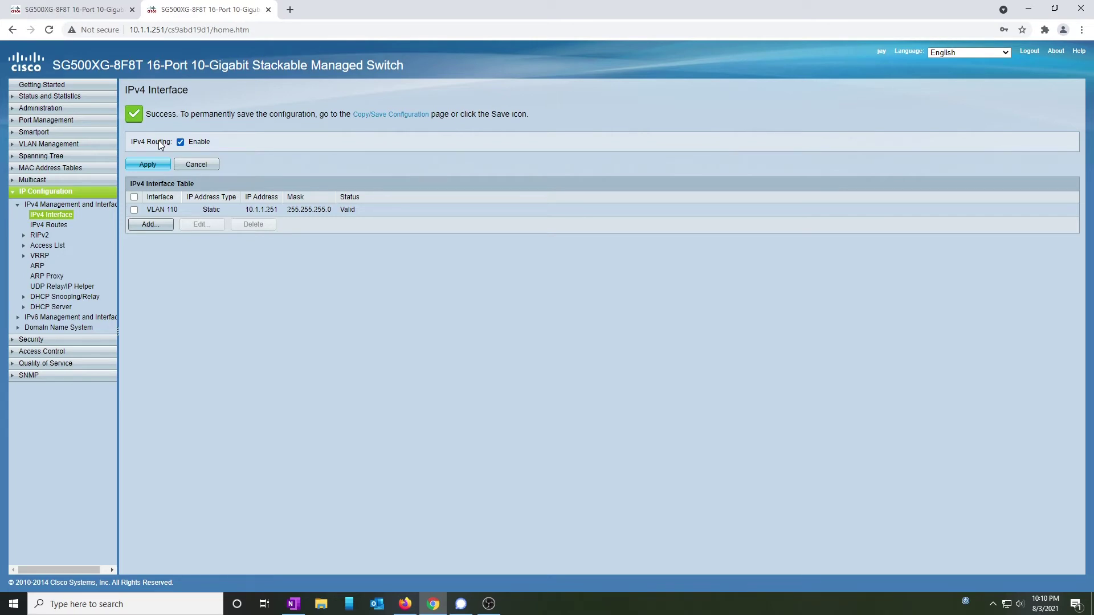
# Turn off IPv4 routing, then select port XG1 in VLAN Interface Settings.
pyautogui.click(147, 164)
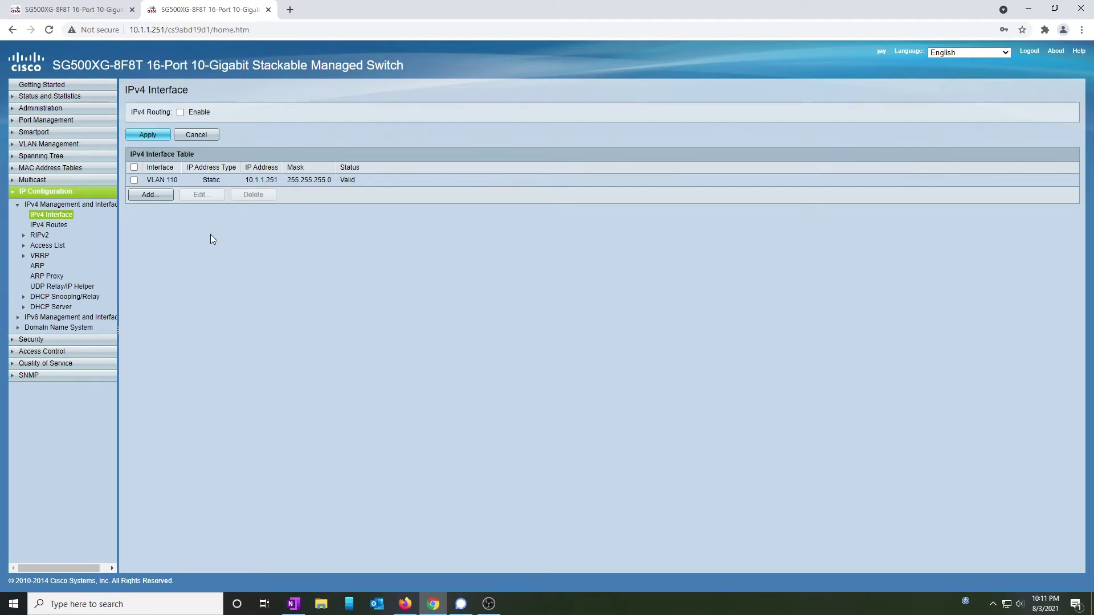
pyautogui.click(79, 145)
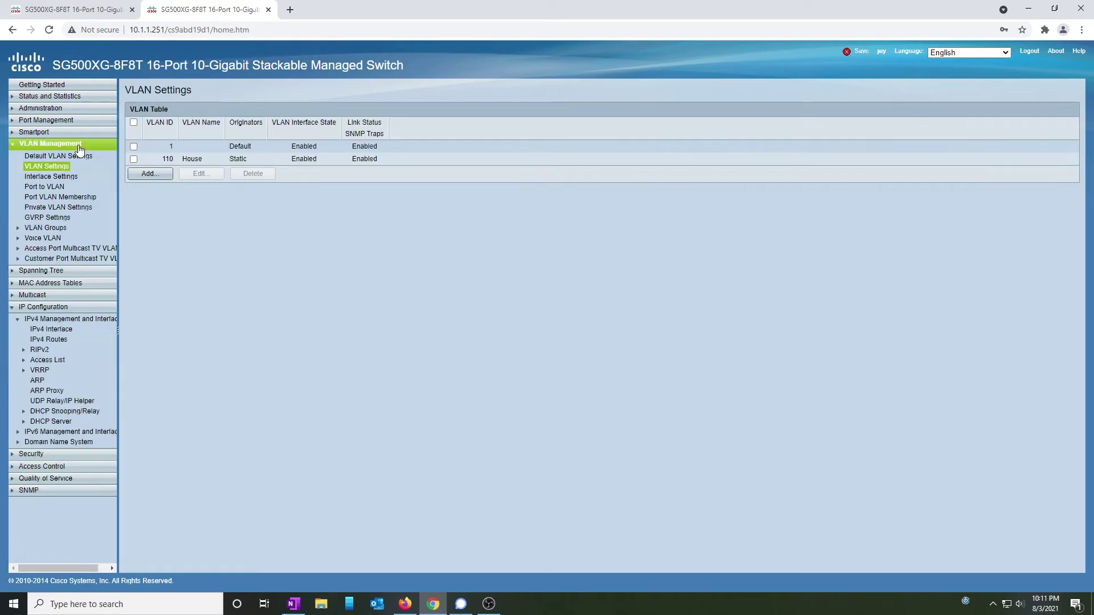
pyautogui.click(67, 178)
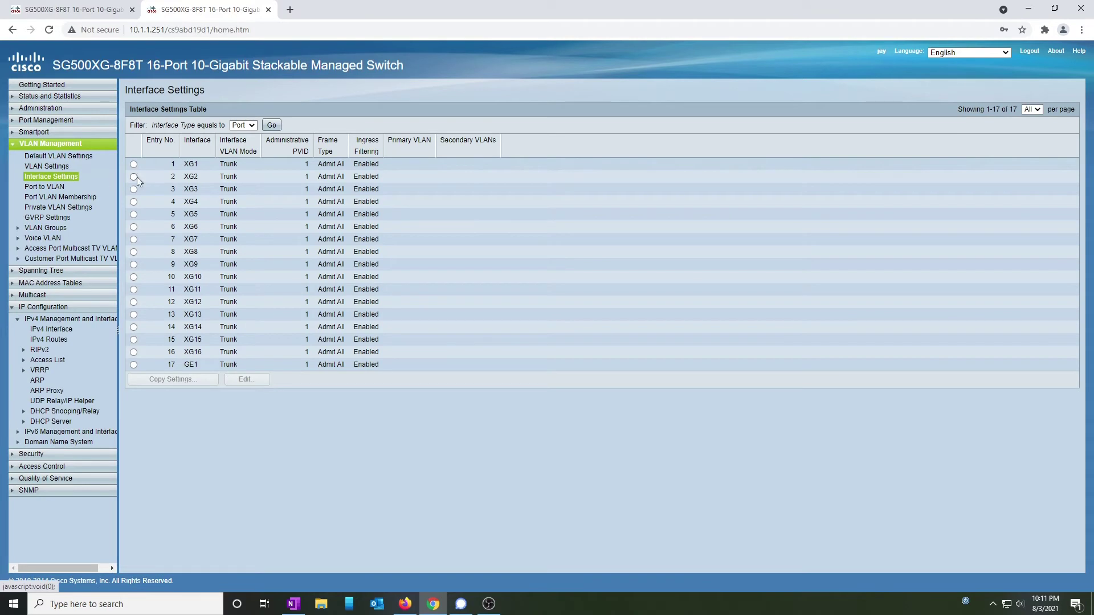
pyautogui.click(135, 165)
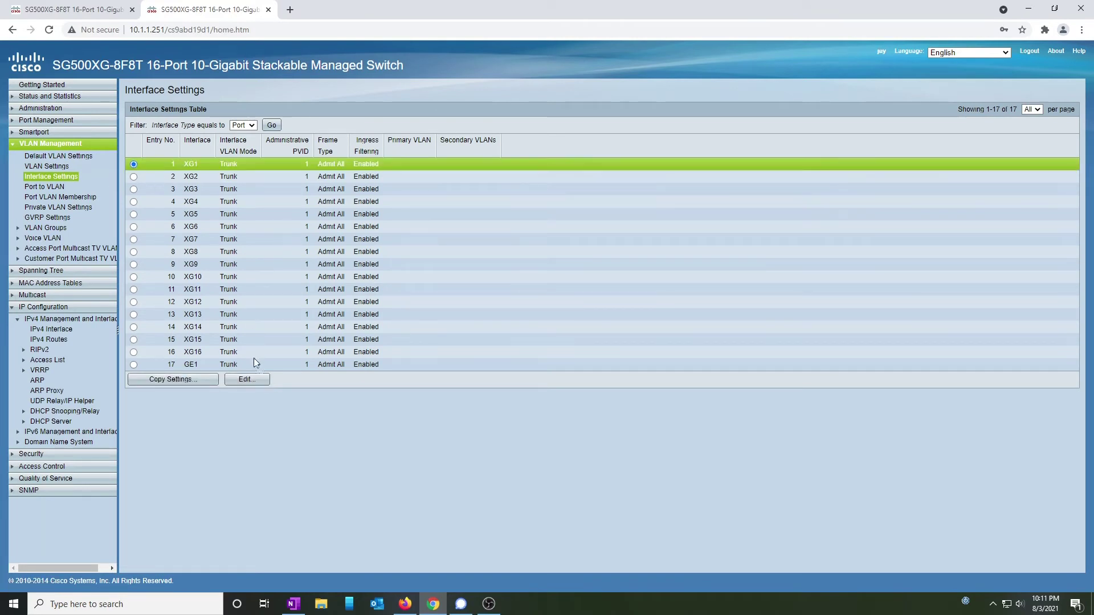
# Change port XG1's VLAN mode from Trunk to Access.
pyautogui.click(264, 385)
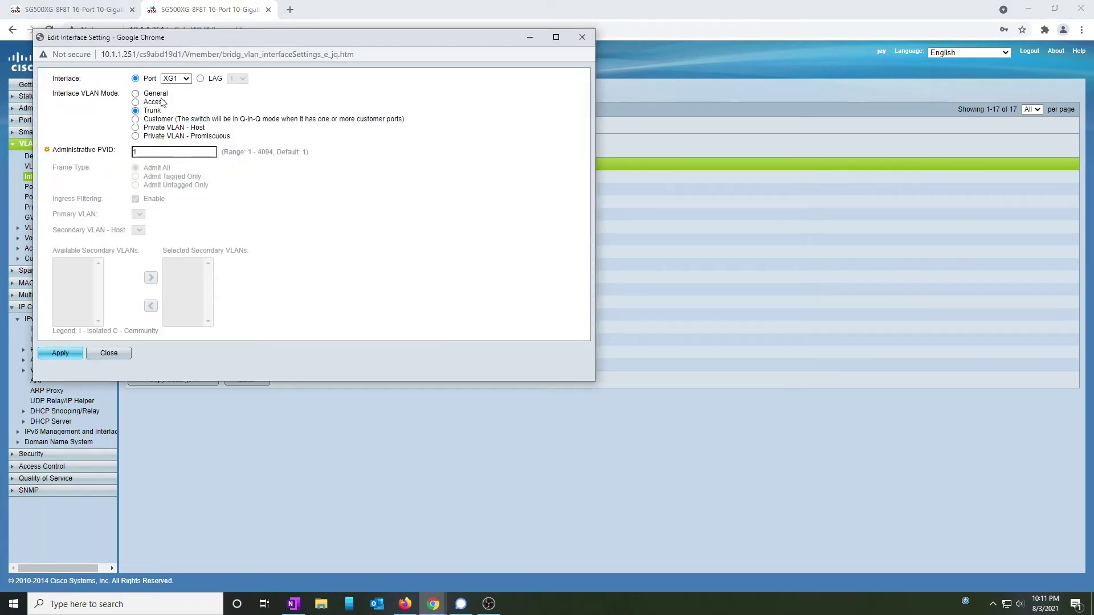
pyautogui.click(160, 108)
pyautogui.click(60, 353)
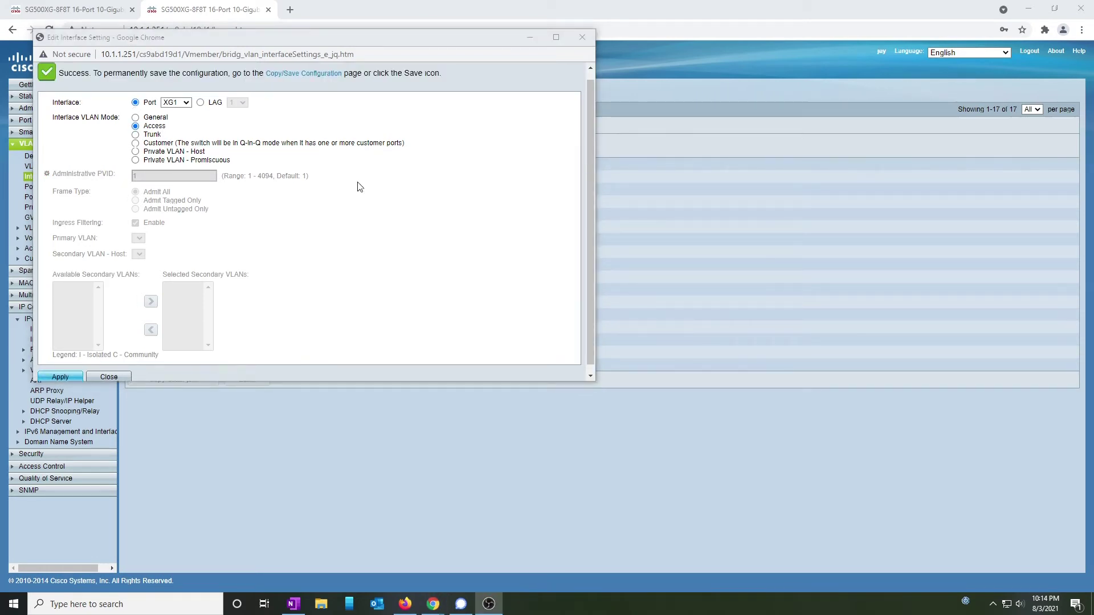
pyautogui.click(64, 378)
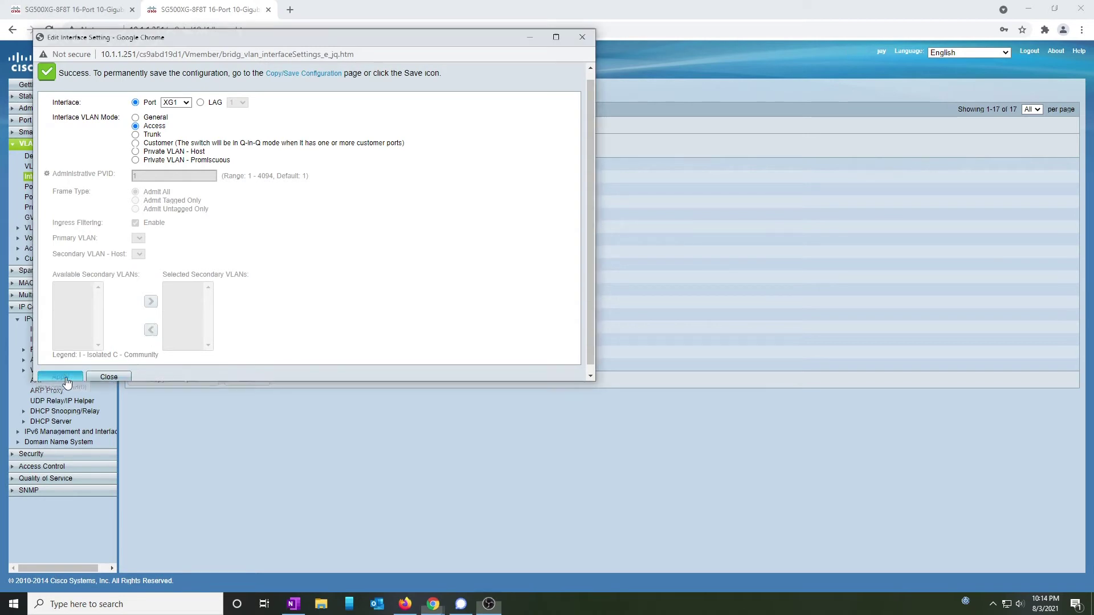
pyautogui.click(108, 377)
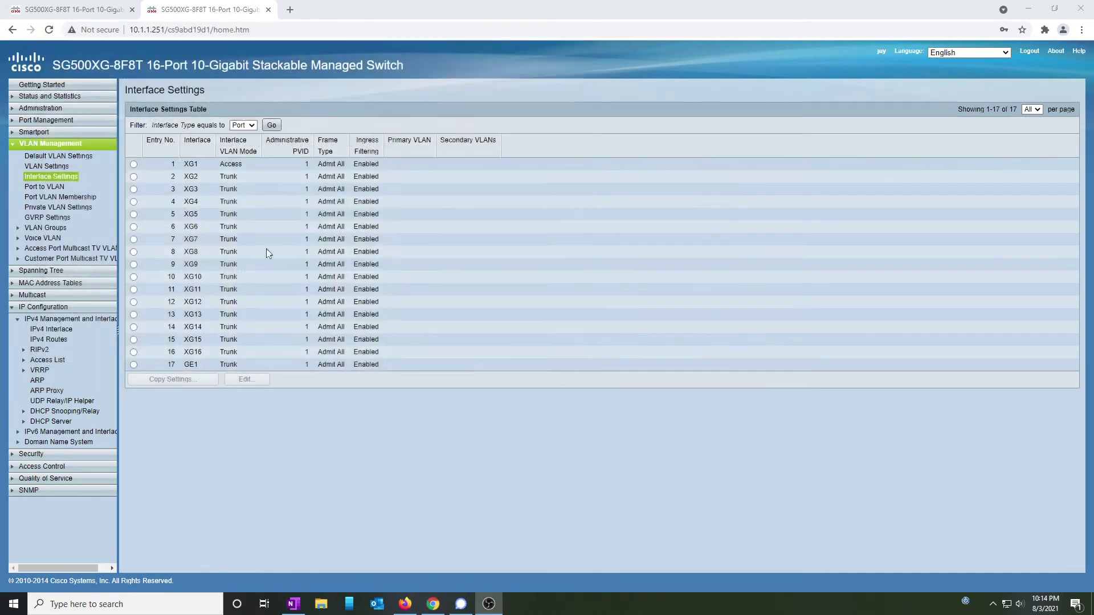
# Copy XG1's Access mode settings to ports 2-6.
pyautogui.click(133, 164)
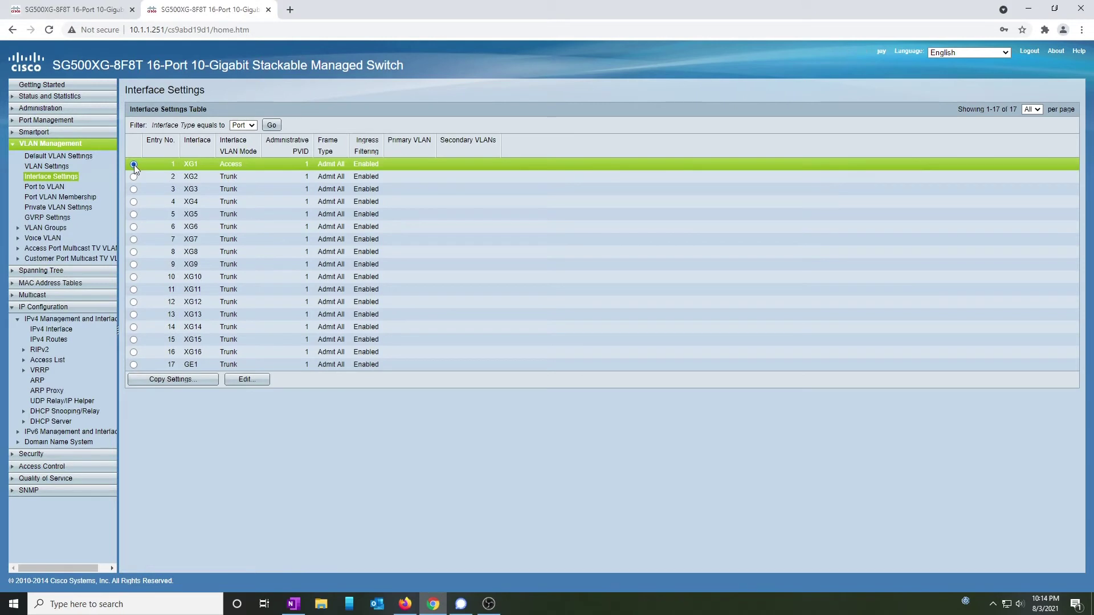
pyautogui.click(199, 380)
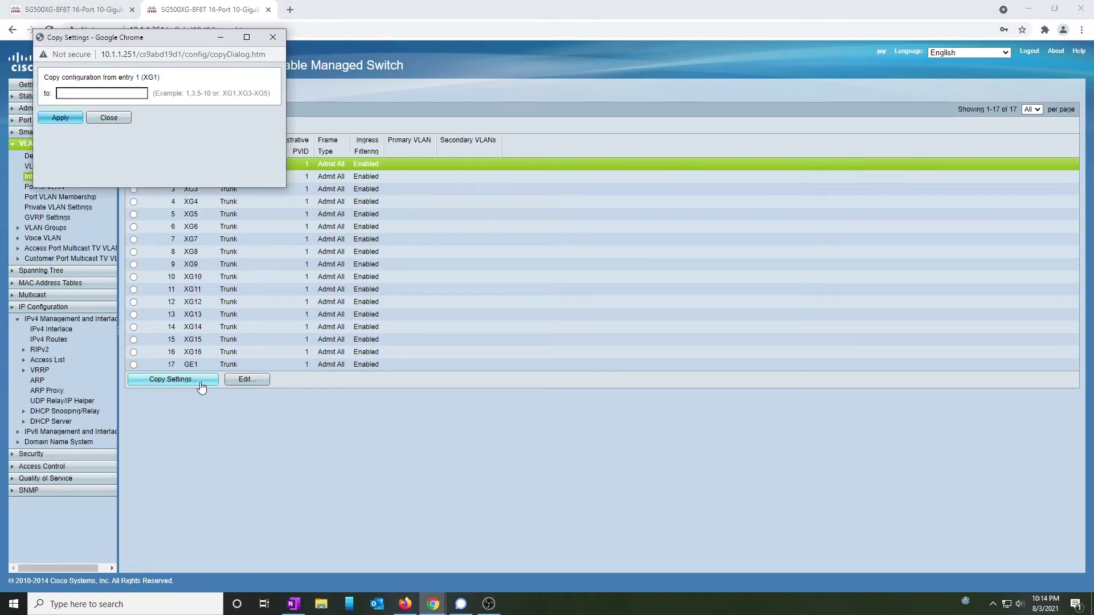
pyautogui.click(127, 92)
pyautogui.write('2-6')
pyautogui.click(60, 117)
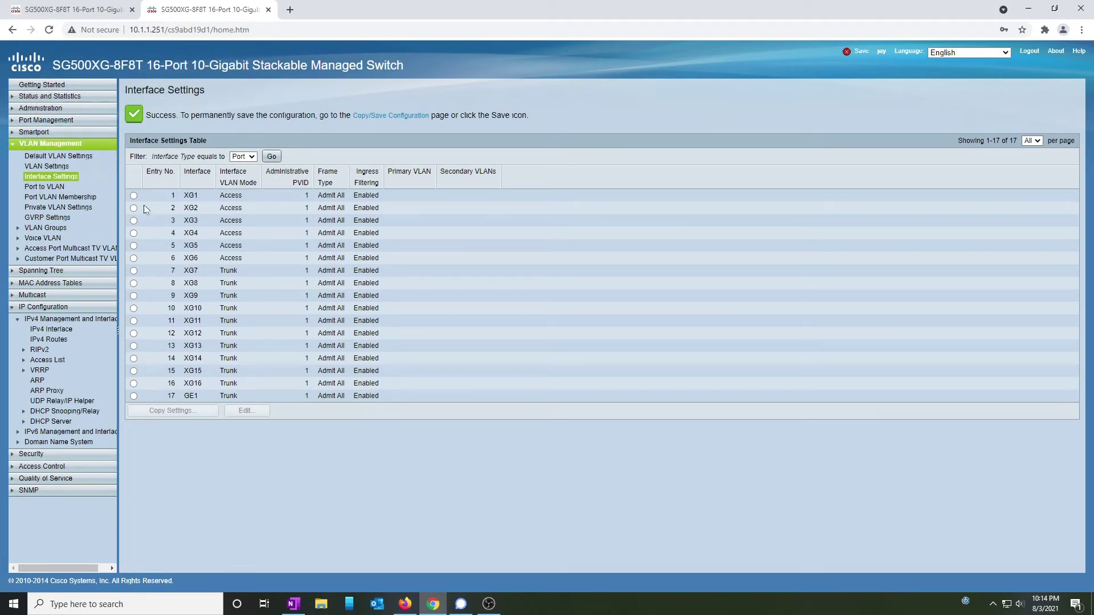
# Try copying XG1's settings to ports 8-17, which fails because XG8 is in multiple VLANs.
pyautogui.click(133, 195)
pyautogui.click(172, 412)
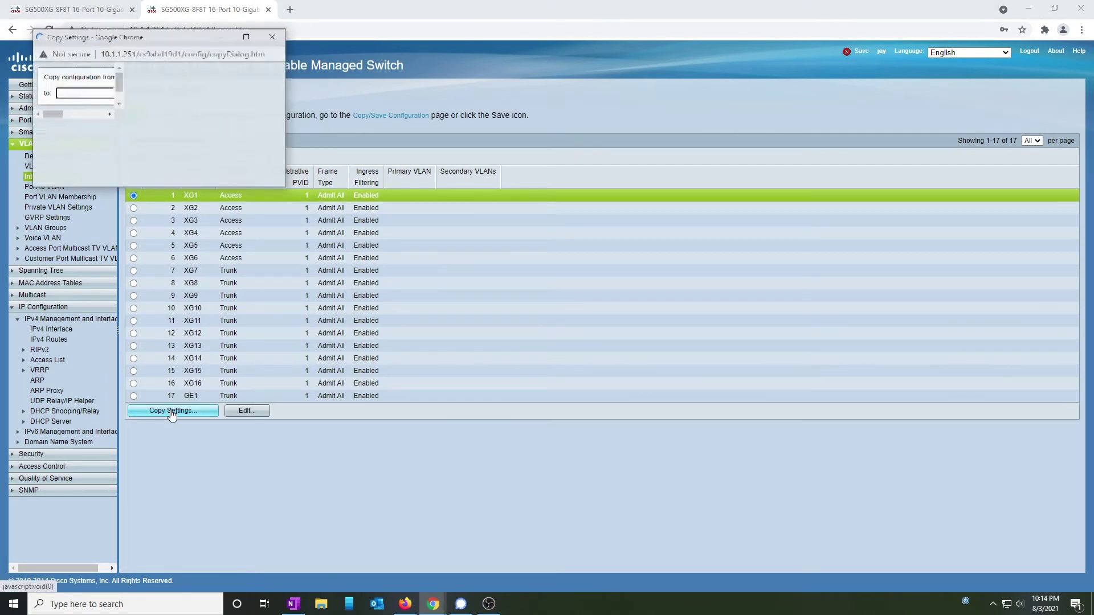
pyautogui.write('8')
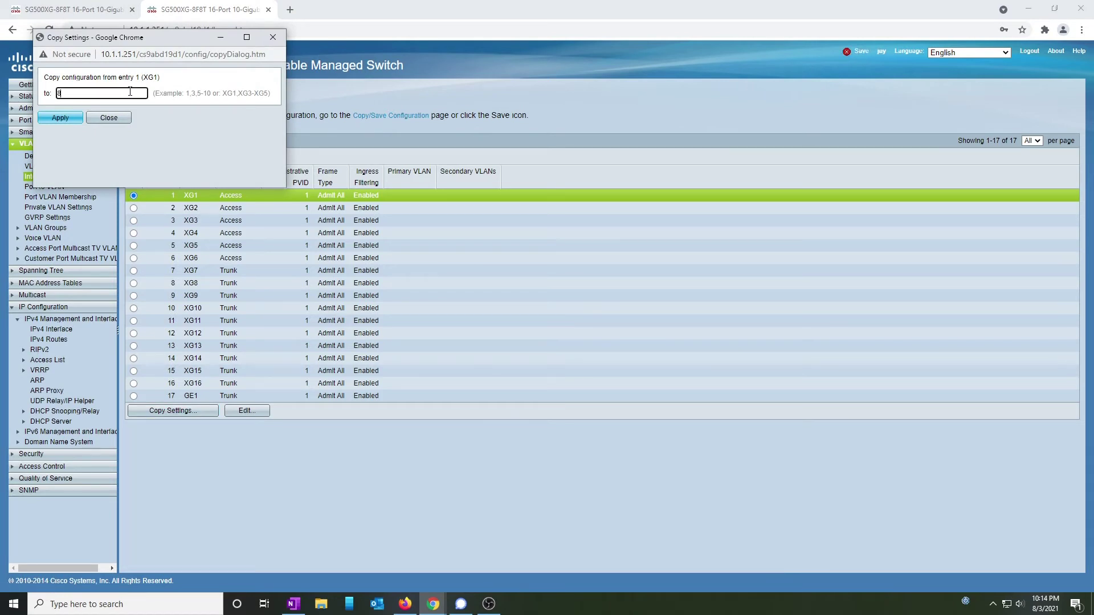
pyautogui.write('-17')
pyautogui.click(62, 118)
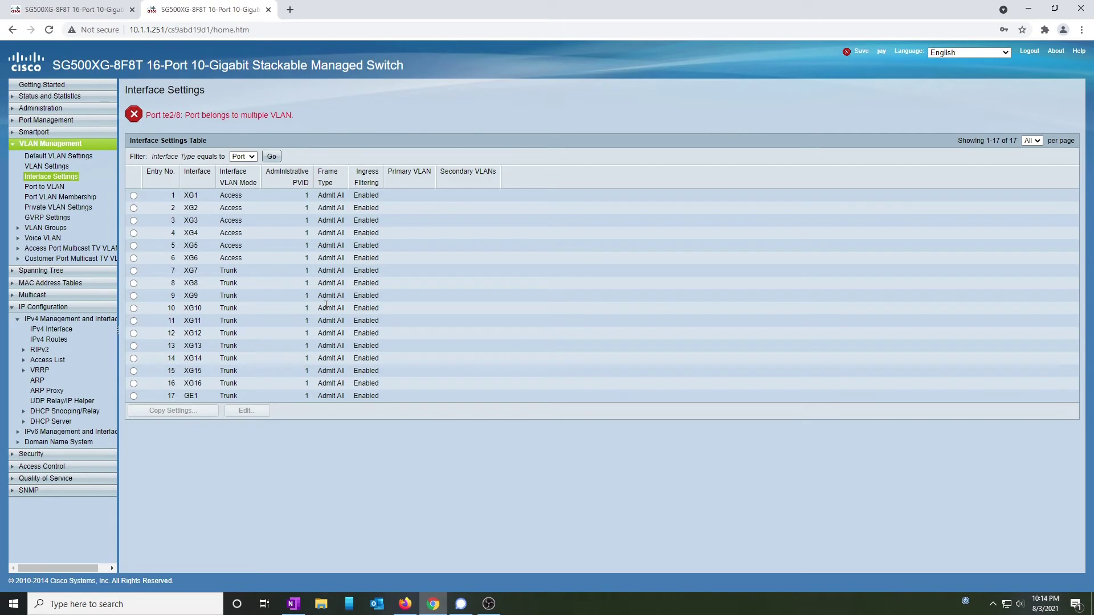
pyautogui.click(76, 197)
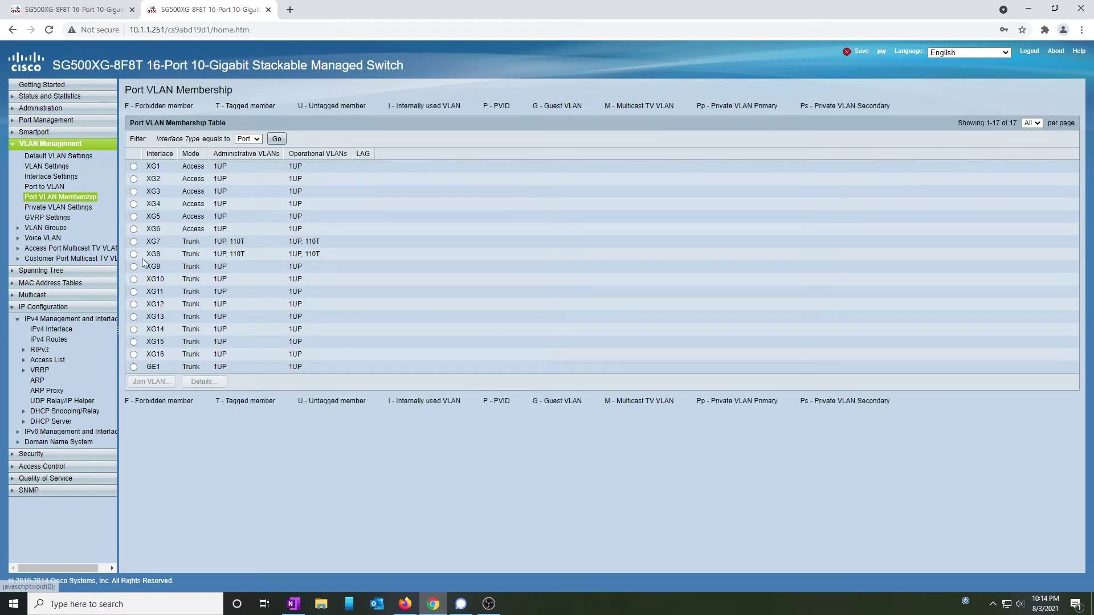
# Remove tagged VLAN 110 from port XG8, leaving only 1UP.
pyautogui.click(134, 254)
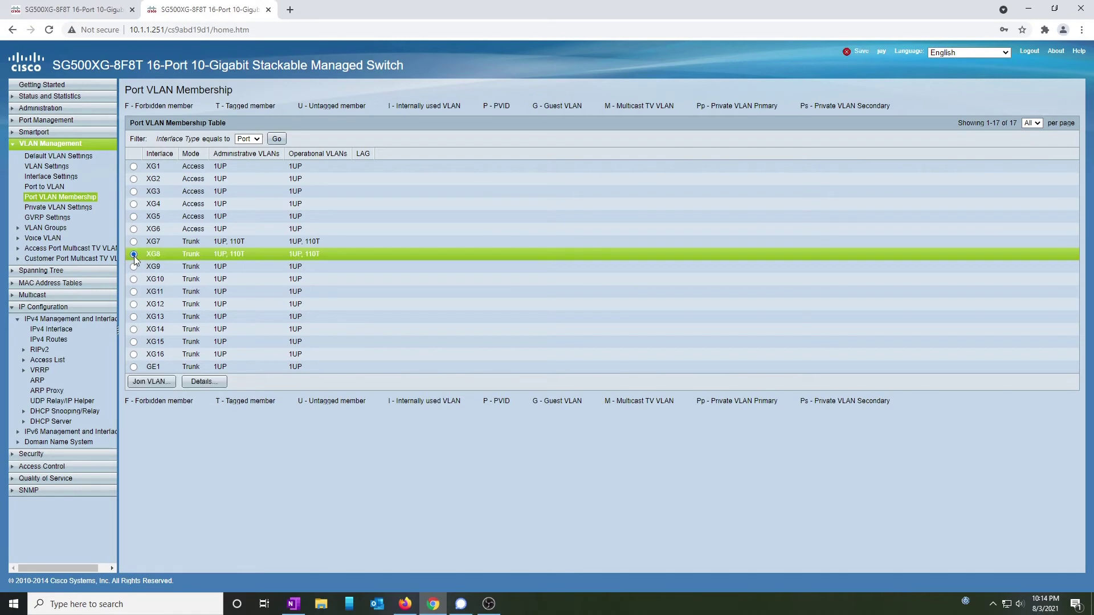
pyautogui.click(169, 385)
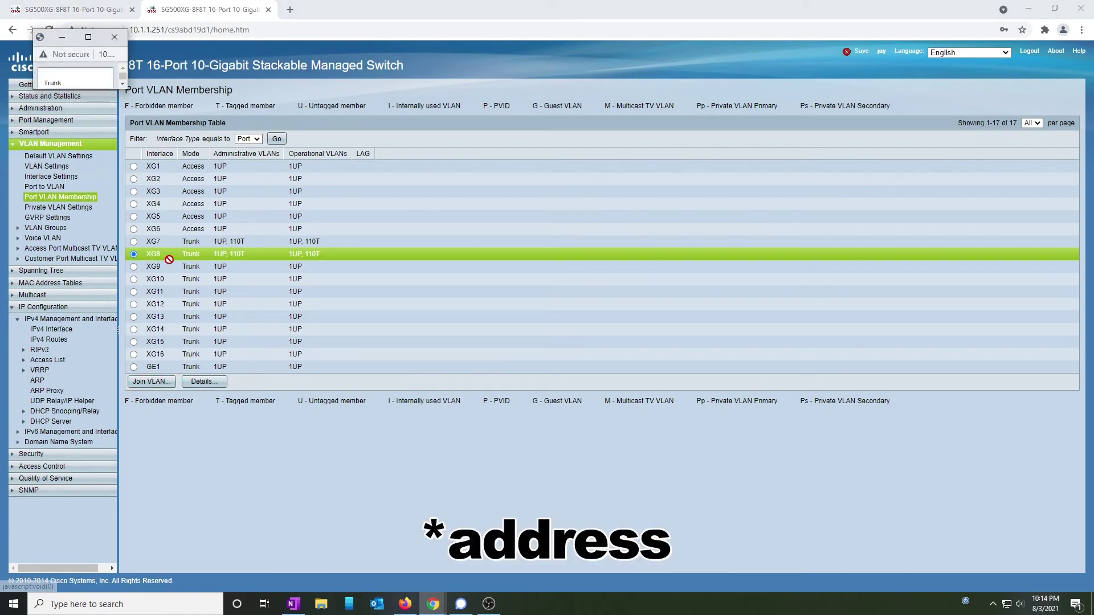
pyautogui.click(115, 130)
pyautogui.click(95, 155)
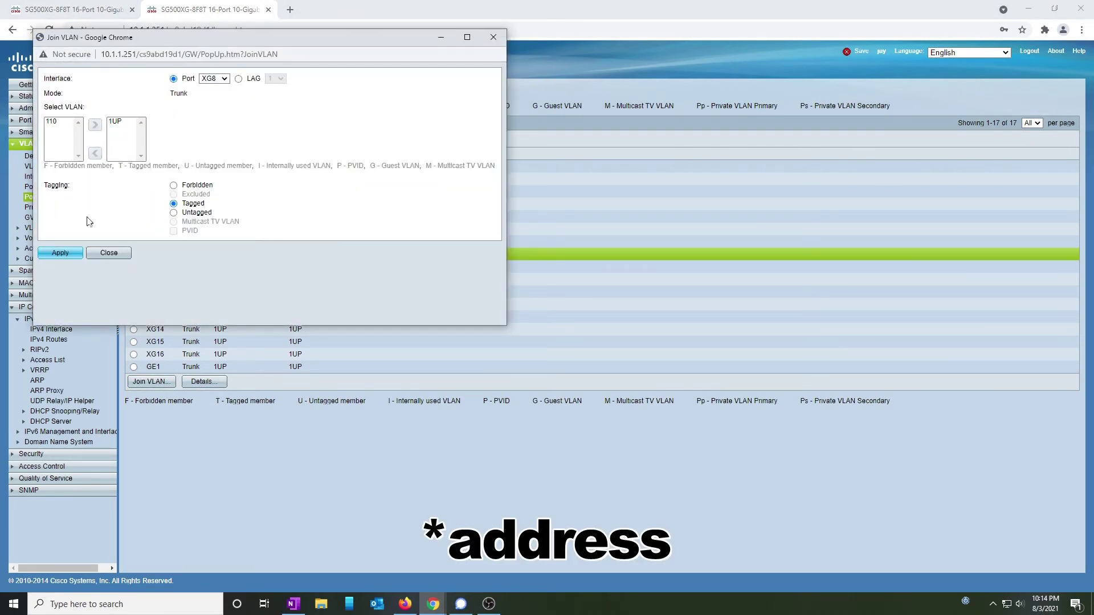
pyautogui.click(68, 253)
pyautogui.click(109, 285)
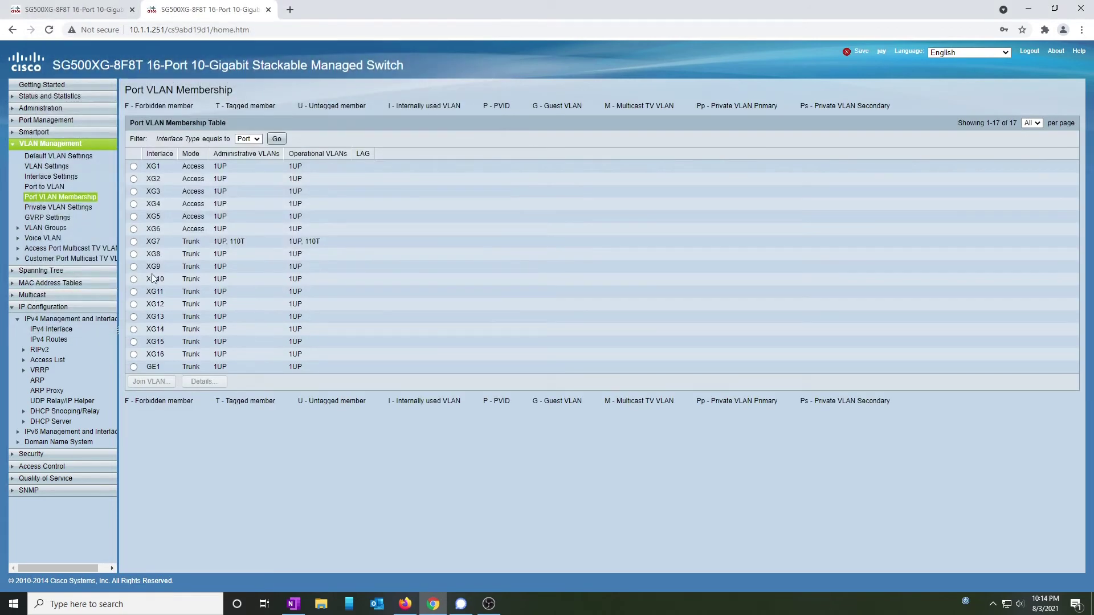
pyautogui.click(60, 180)
# Copy XG1's Access mode settings to entries 8-17, covering XG8–XG16 and GE1.
pyautogui.click(135, 165)
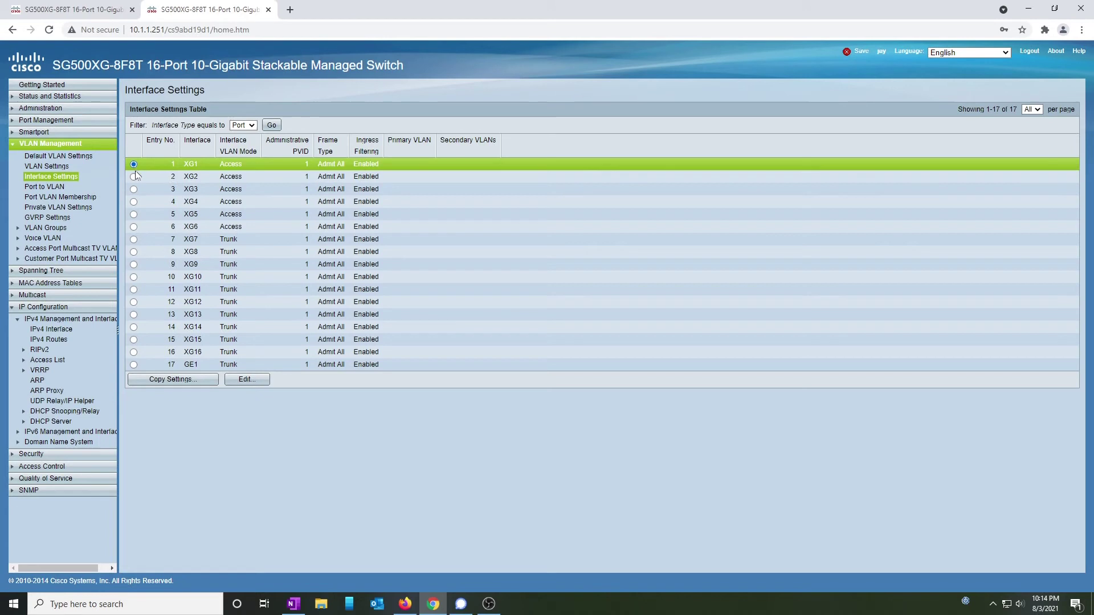
pyautogui.click(174, 379)
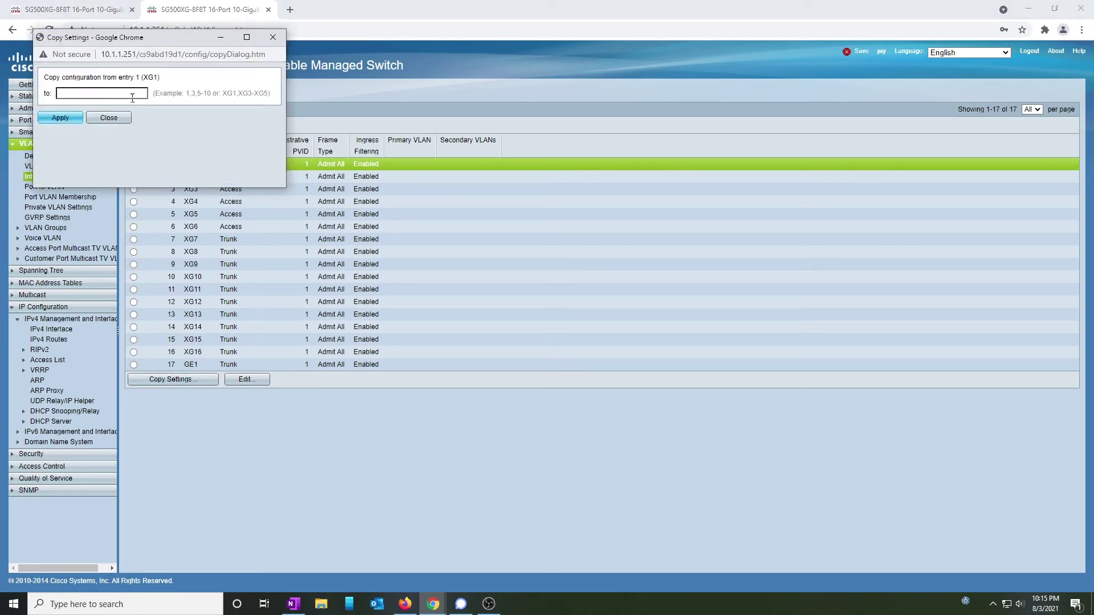
pyautogui.click(127, 94)
pyautogui.write('8-17')
pyautogui.click(67, 118)
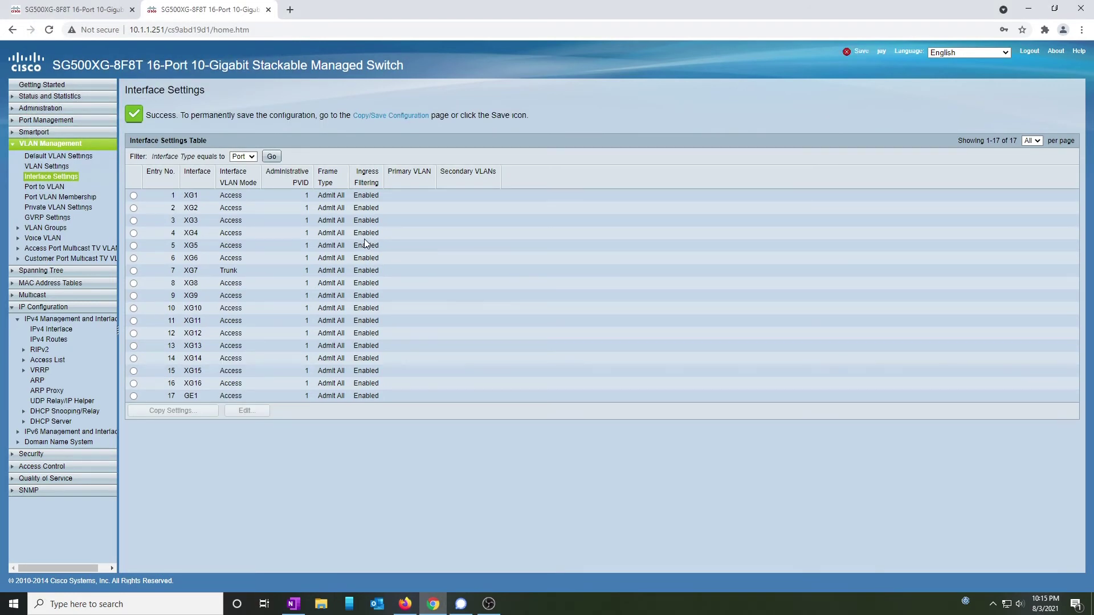
# Save the running configuration to the startup configuration and confirm the copy.
pyautogui.click(862, 52)
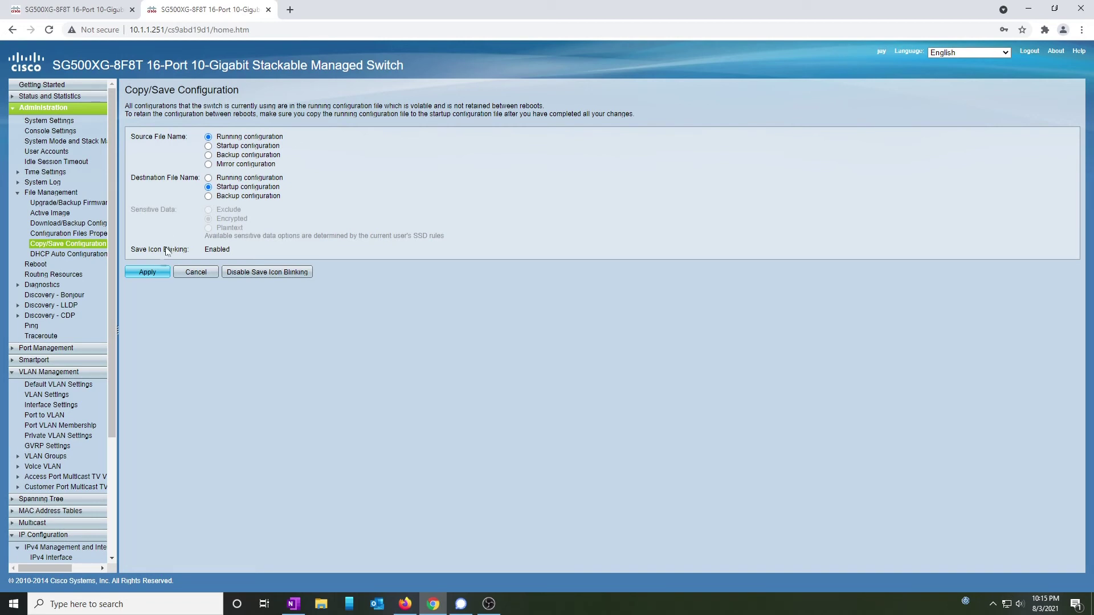
pyautogui.click(157, 271)
pyautogui.click(152, 138)
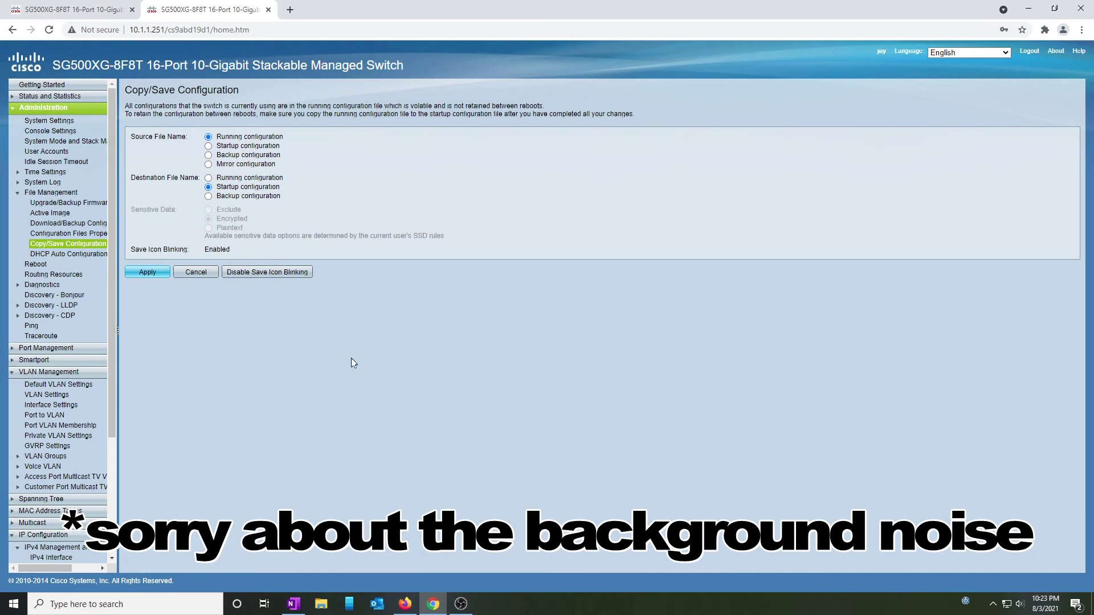
# In Port VLAN Membership, replace XG1's VLAN 1 with untagged VLAN 110 (110UP) and apply.
pyautogui.click(60, 426)
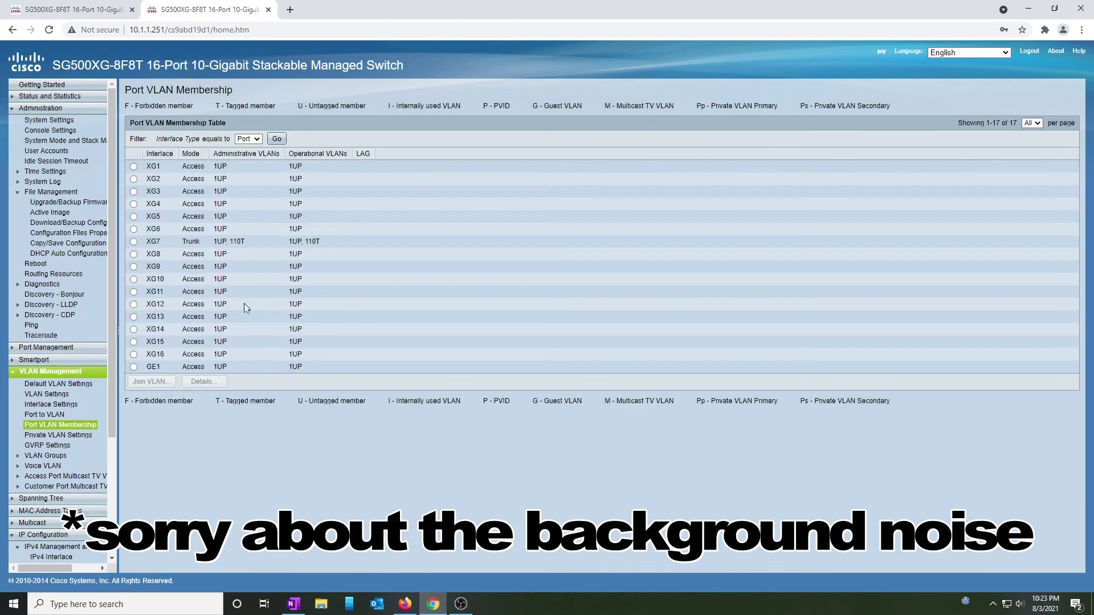
pyautogui.click(134, 167)
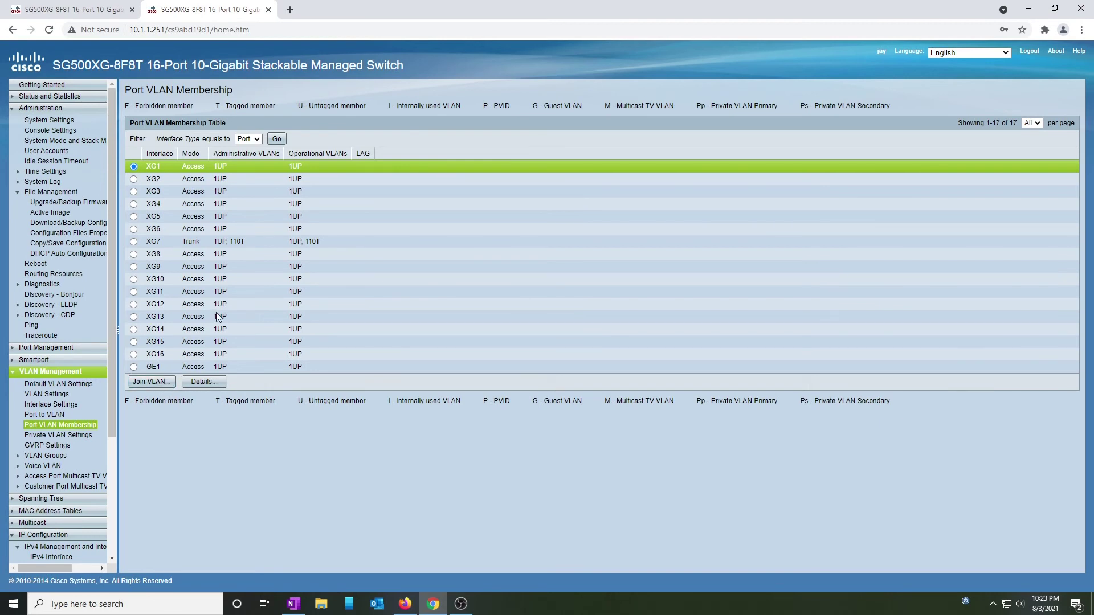
pyautogui.click(151, 382)
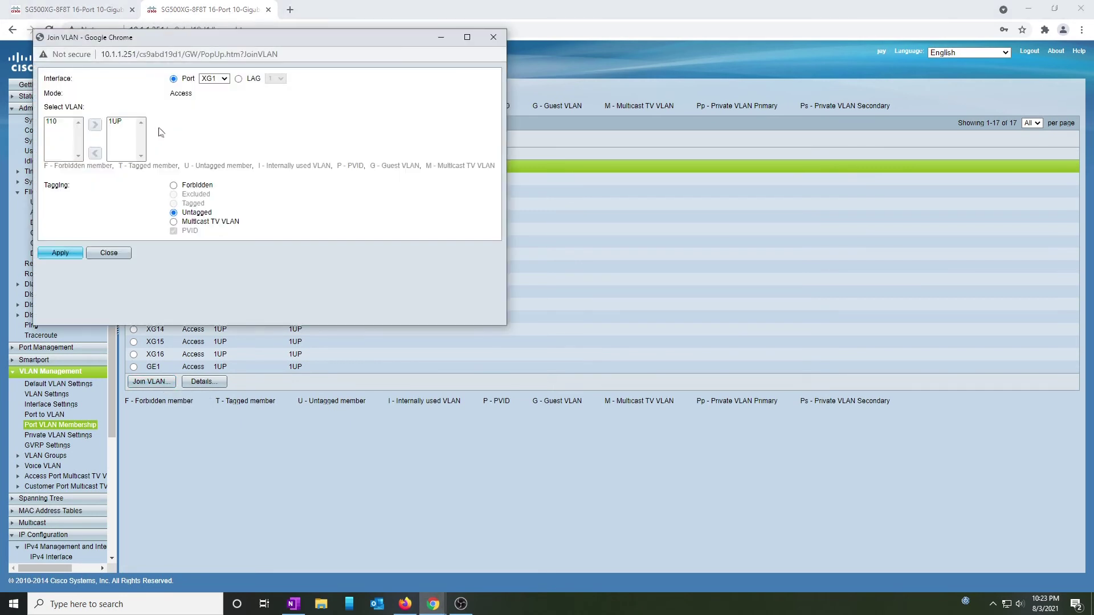
pyautogui.click(67, 123)
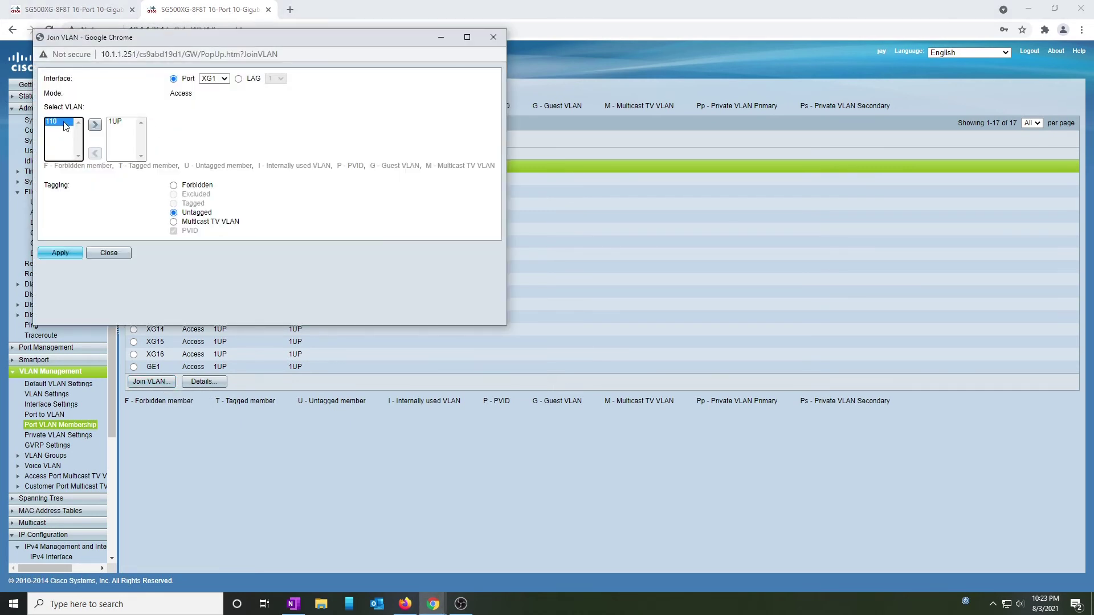
pyautogui.click(95, 127)
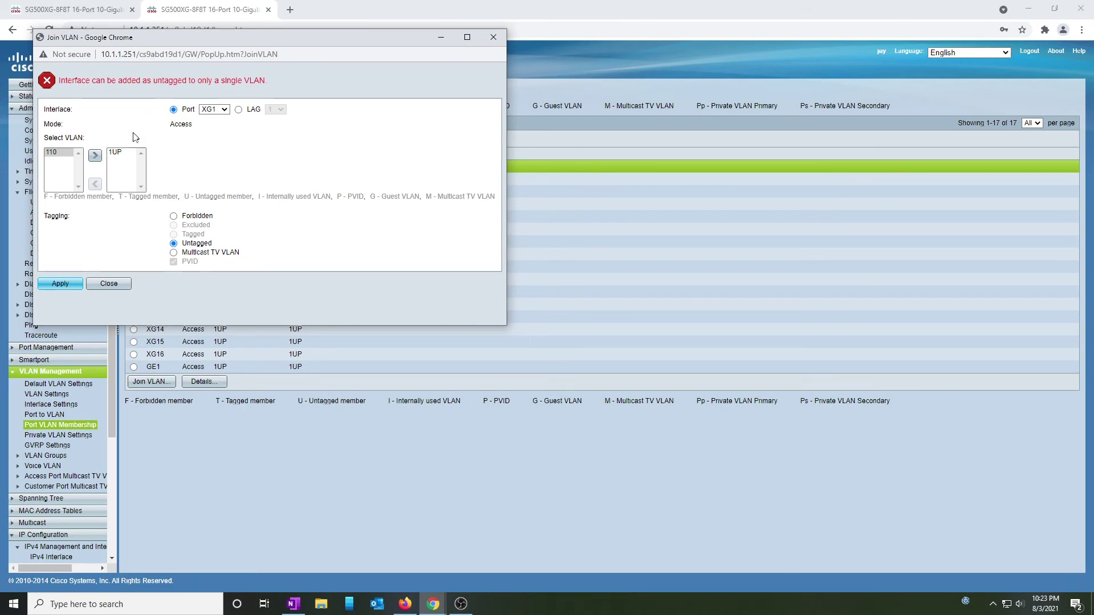
pyautogui.click(127, 153)
pyautogui.click(95, 184)
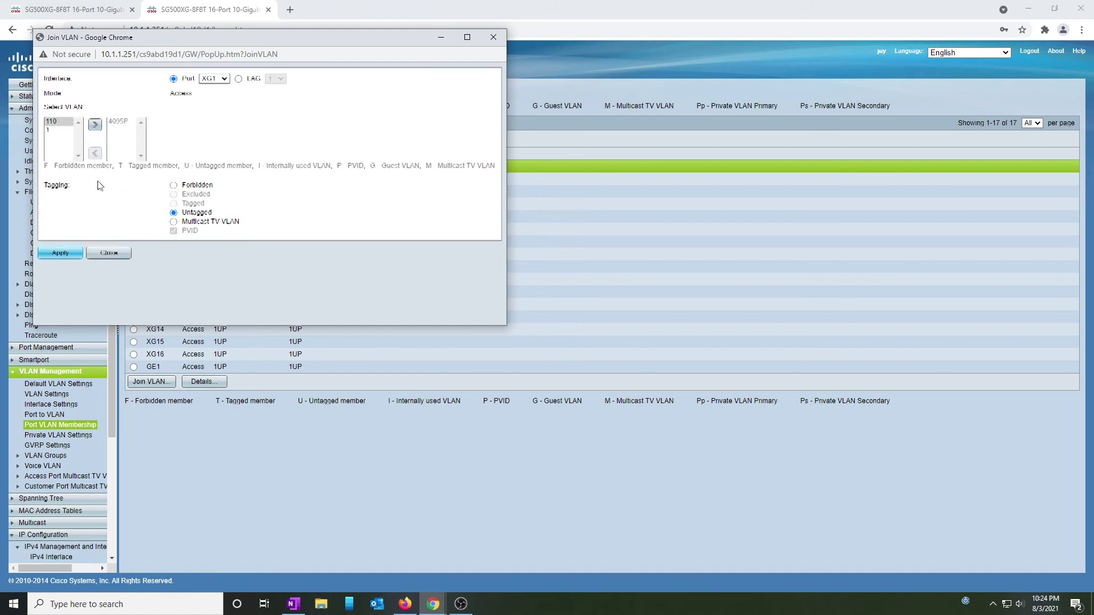
pyautogui.click(67, 126)
pyautogui.click(95, 125)
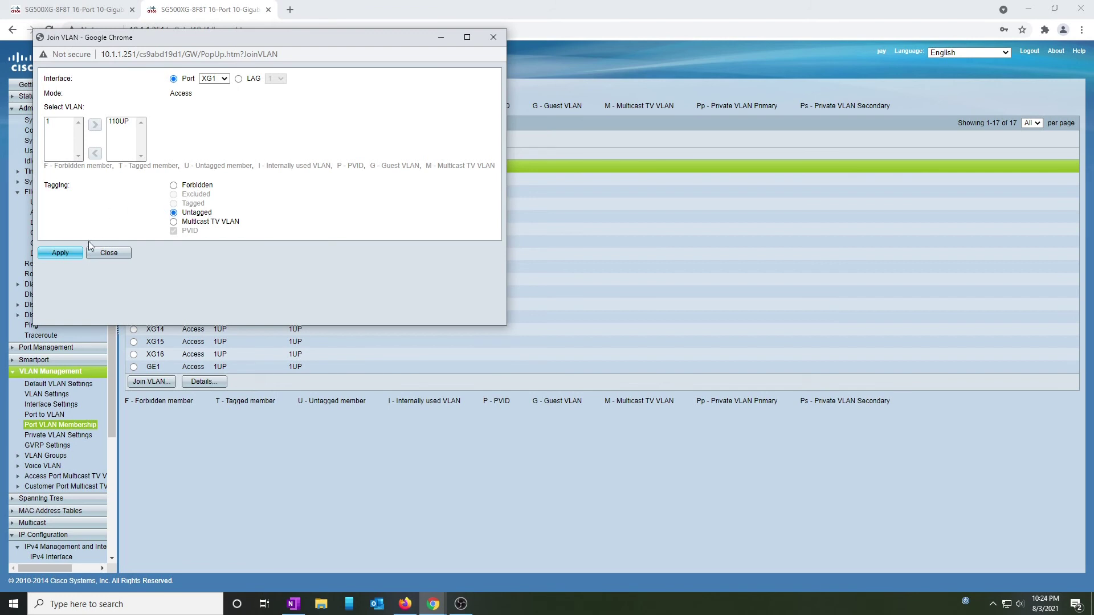
pyautogui.click(63, 254)
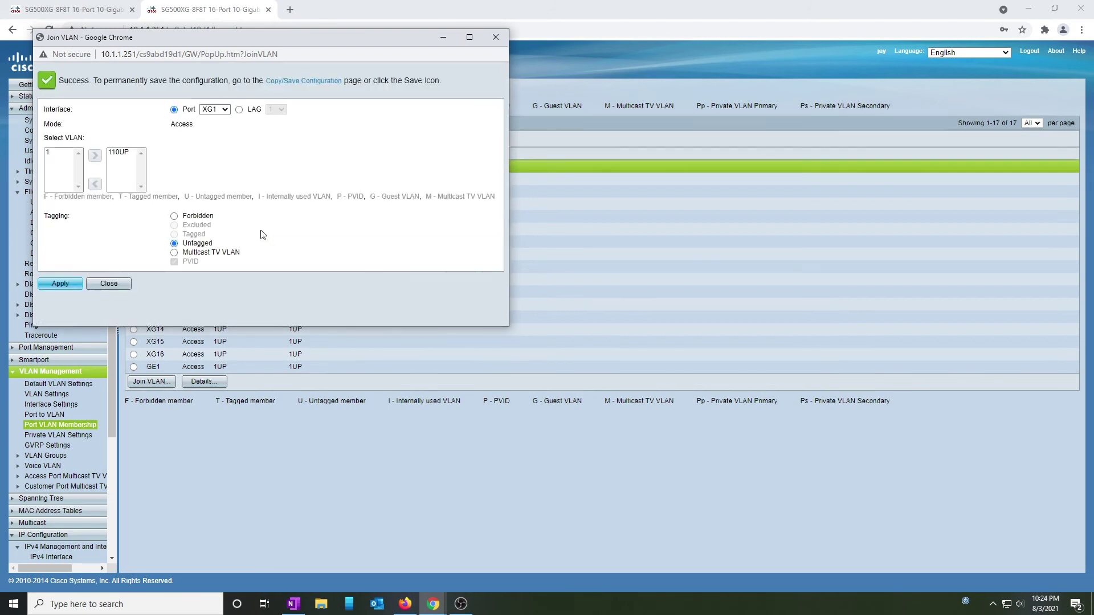
pyautogui.click(122, 285)
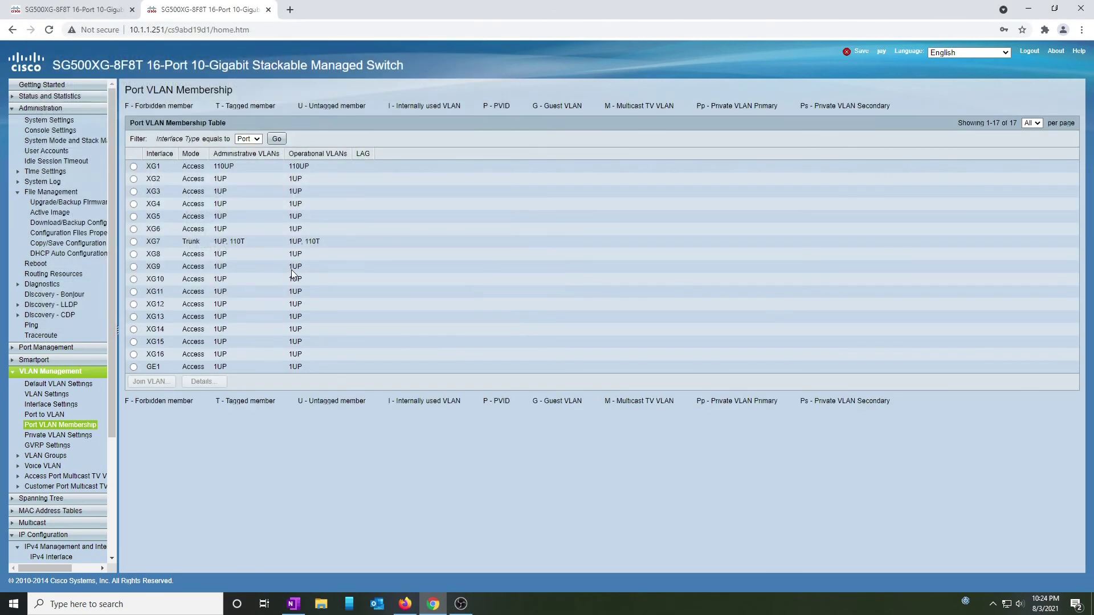